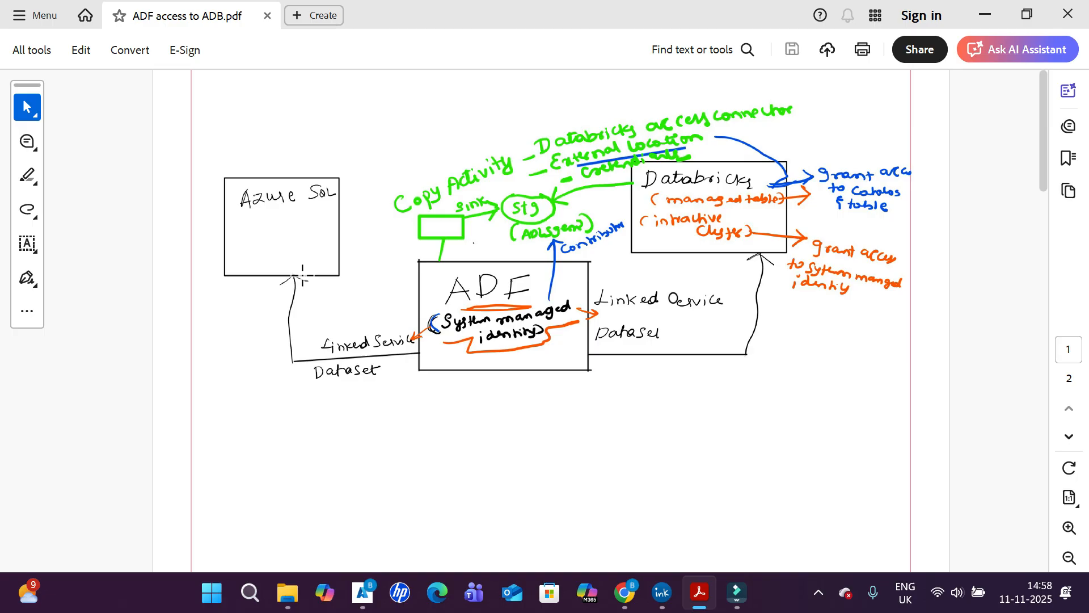
# - Switch to Data Factory and review the source and sink datasets of the Copy data1 activity in pipeline1
pyautogui.moveTo(295, 275); pyautogui.dragTo(308, 280)
pyautogui.hotkey('alt', 'Tab')
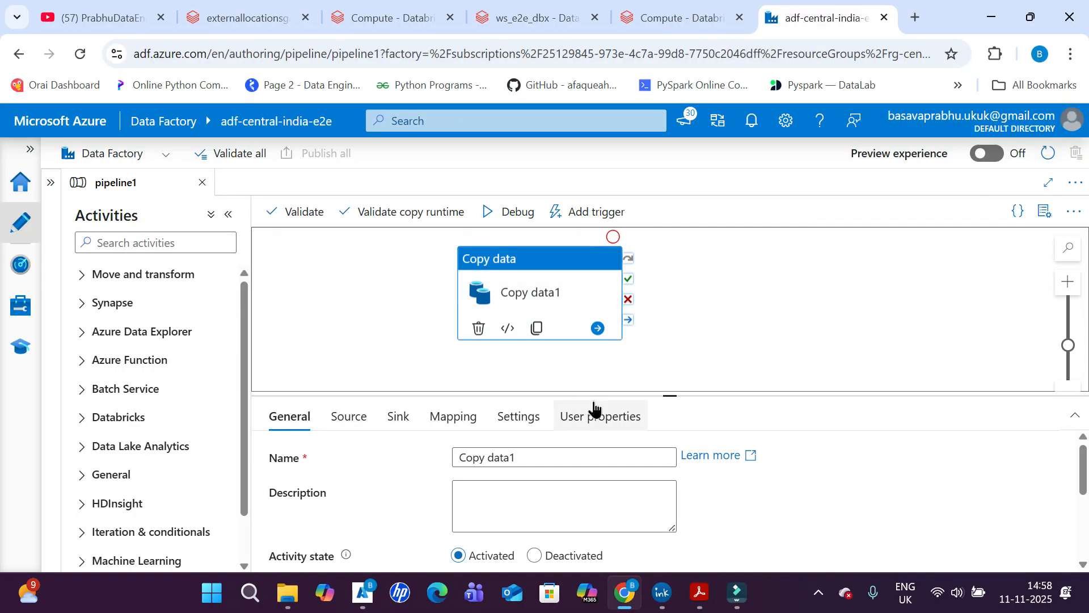
pyautogui.click(359, 429)
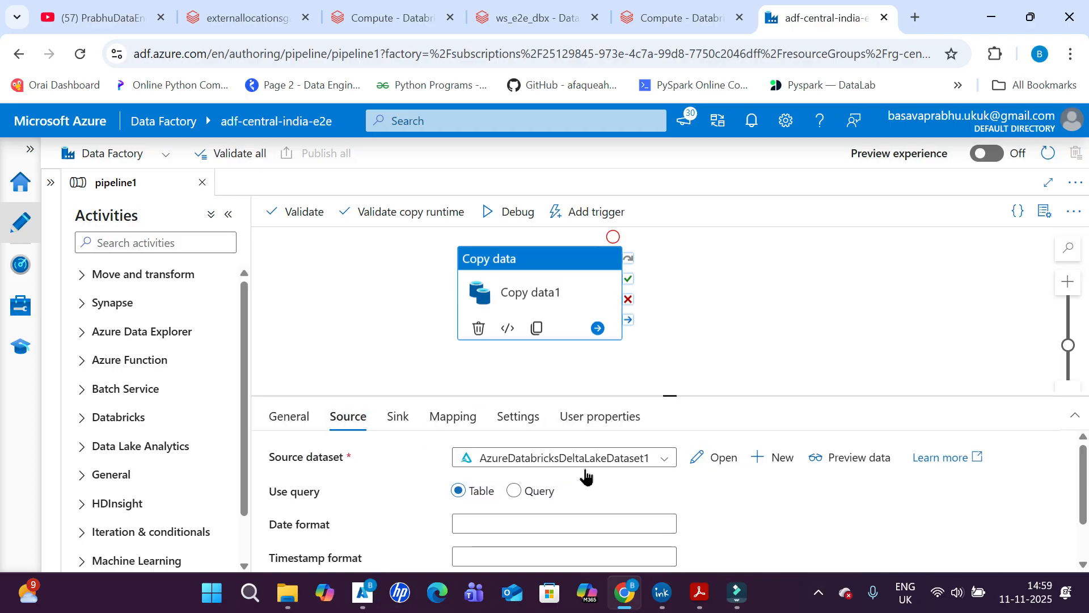
pyautogui.click(399, 421)
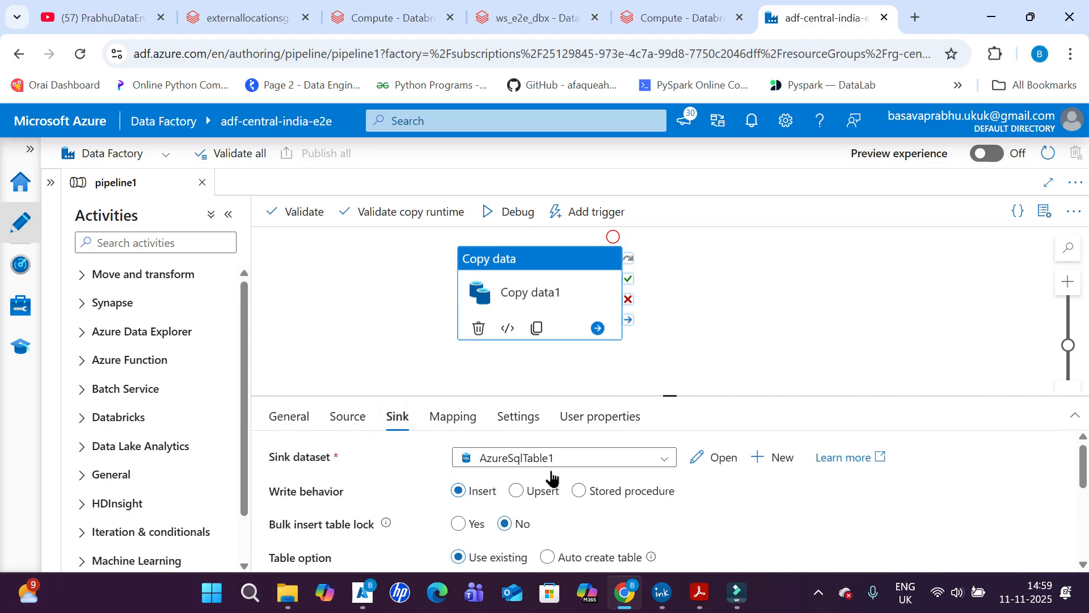
pyautogui.click(346, 424)
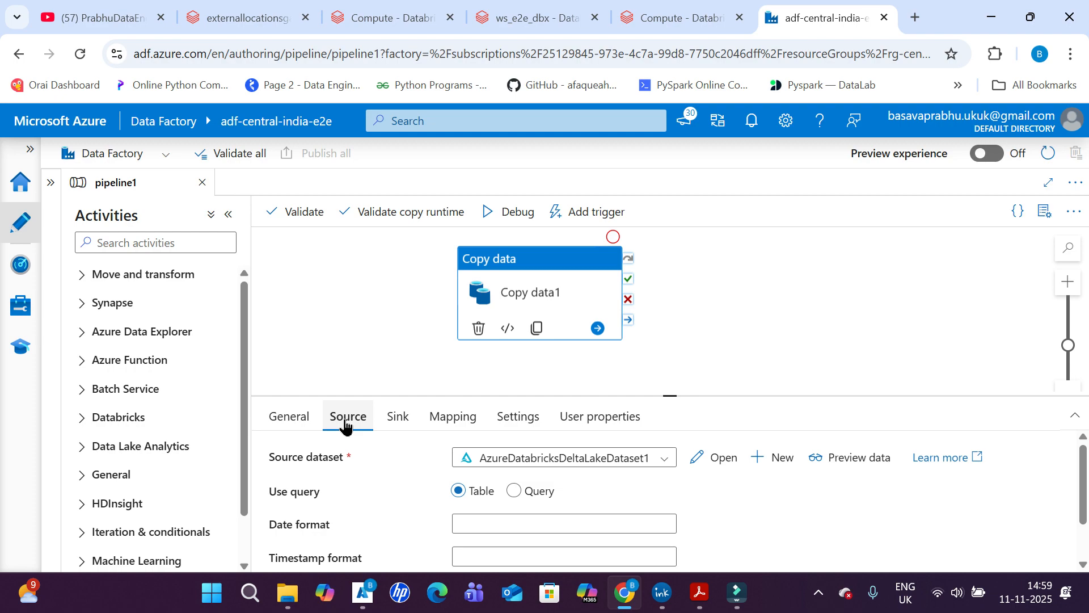
pyautogui.click(395, 421)
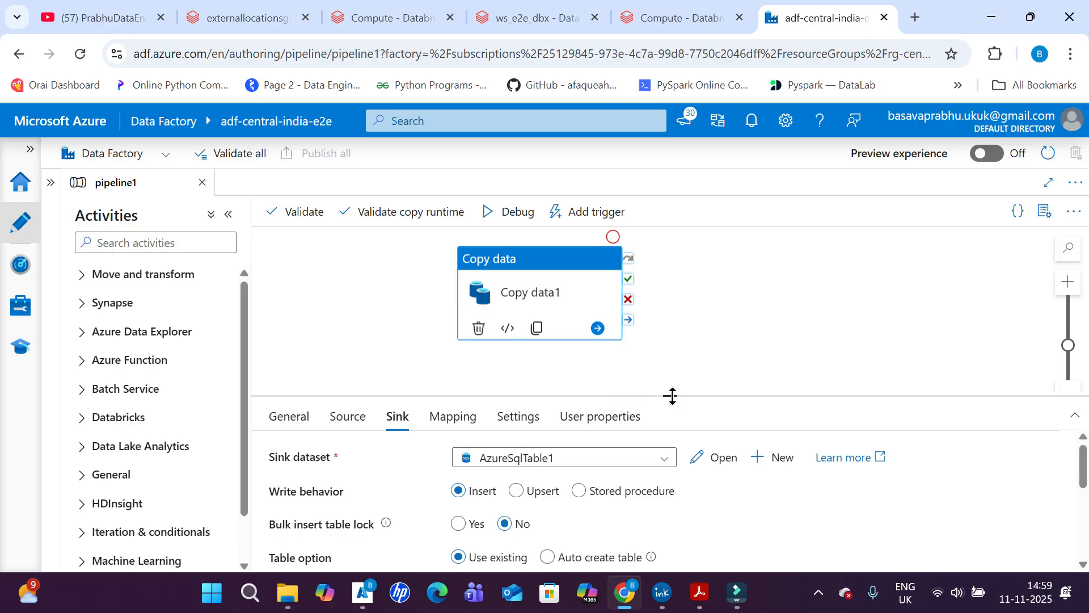
# - Enlarge the activity's properties area and examine the staging account linked service and storage path in Copy data1's settings
pyautogui.moveTo(672, 396); pyautogui.dragTo(676, 364)
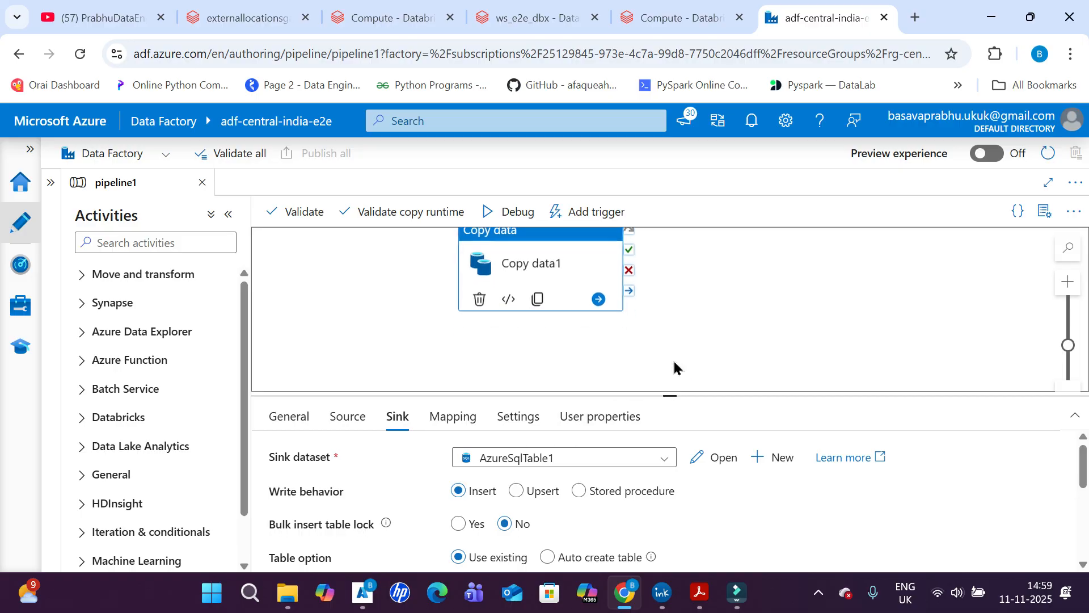
pyautogui.click(517, 417)
pyautogui.moveTo(671, 397); pyautogui.dragTo(681, 342)
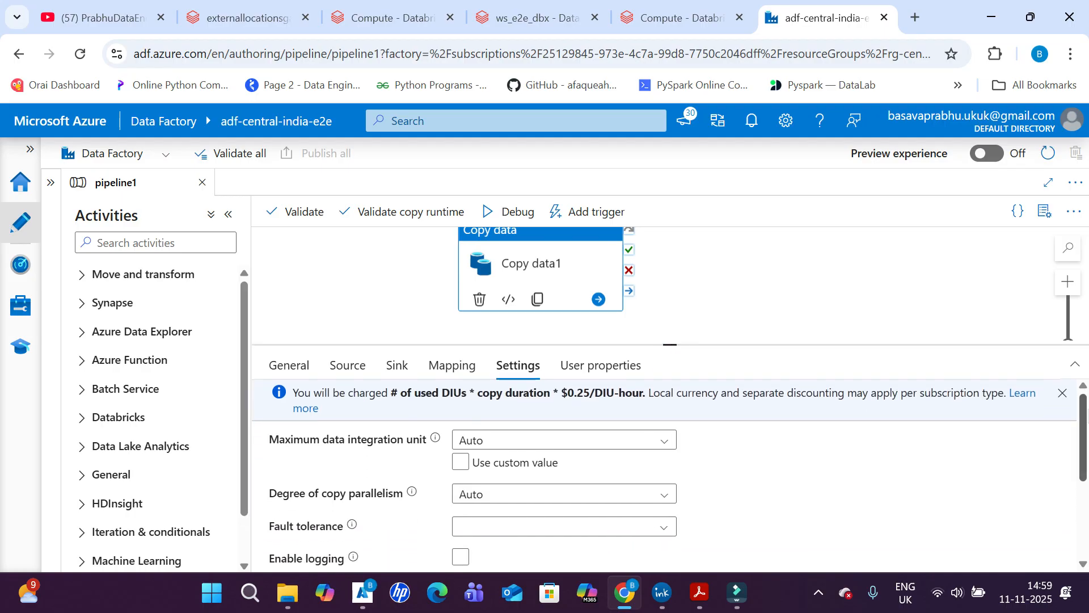
pyautogui.moveTo(1083, 423); pyautogui.dragTo(1081, 504)
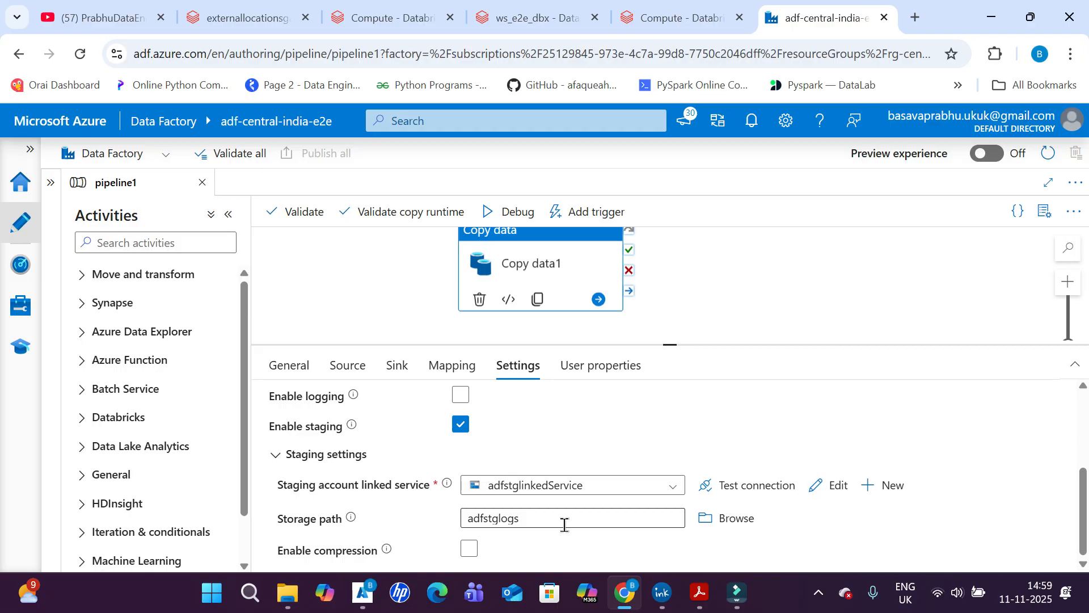
# - Show Copy data1's general properties and consult the architecture diagram in ADF access to ADB.pdf
pyautogui.click(291, 365)
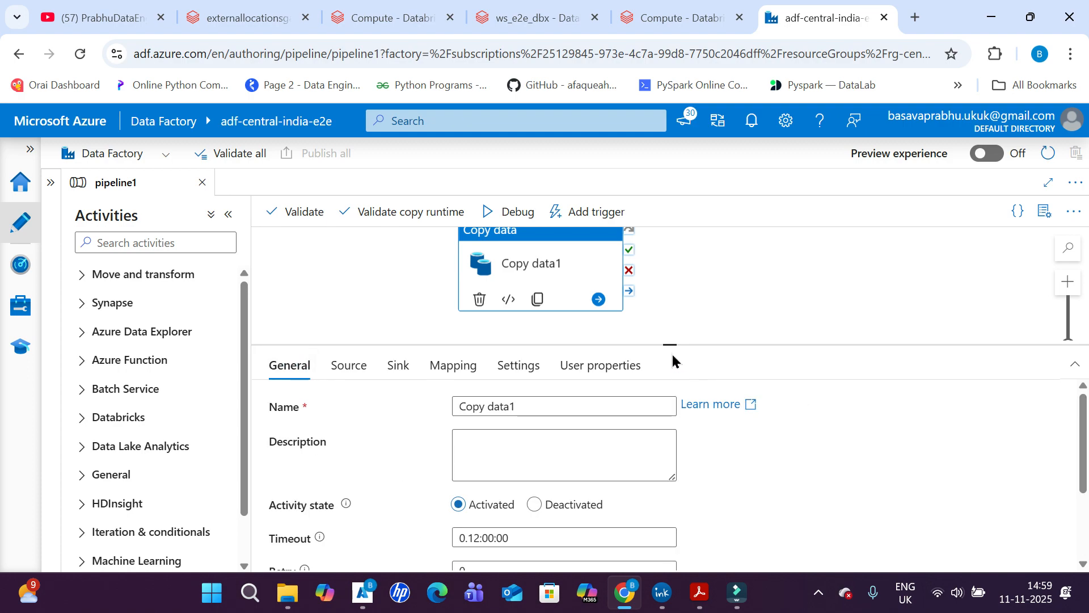
pyautogui.moveTo(672, 344); pyautogui.dragTo(670, 377)
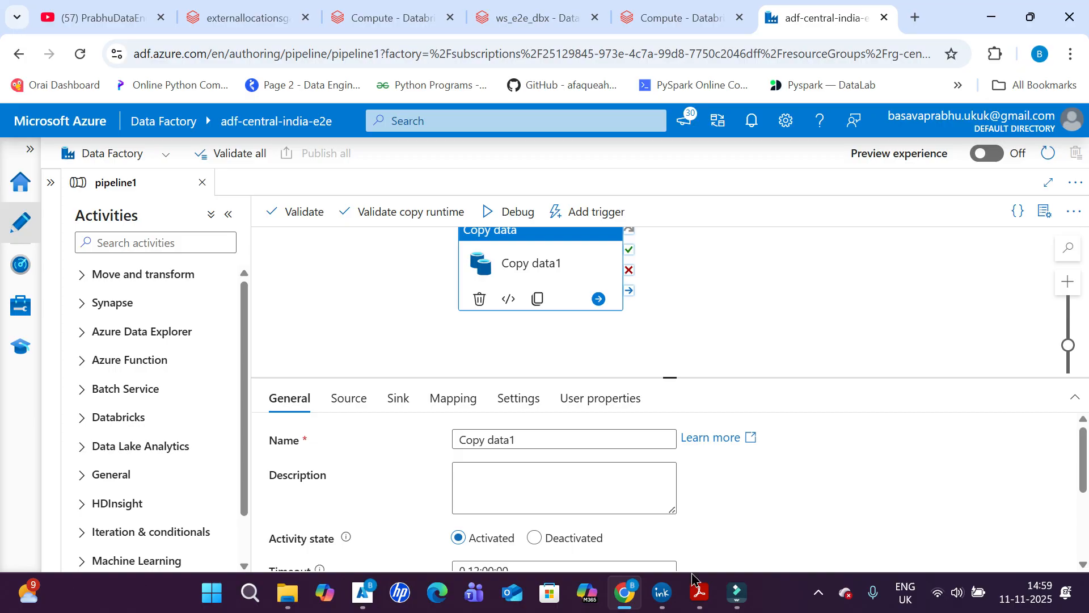
pyautogui.click(699, 594)
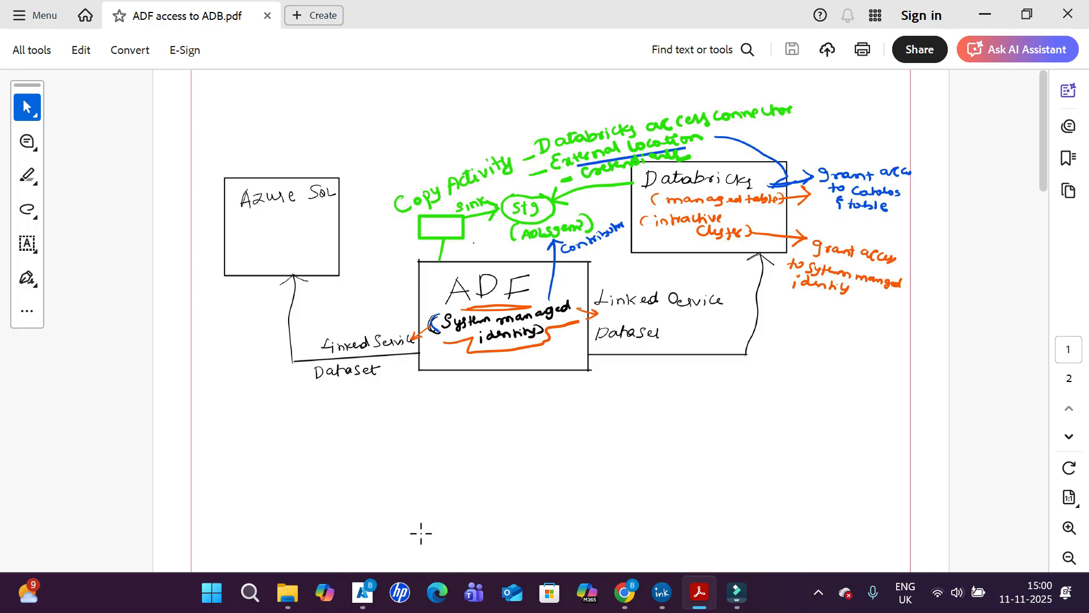
pyautogui.click(624, 593)
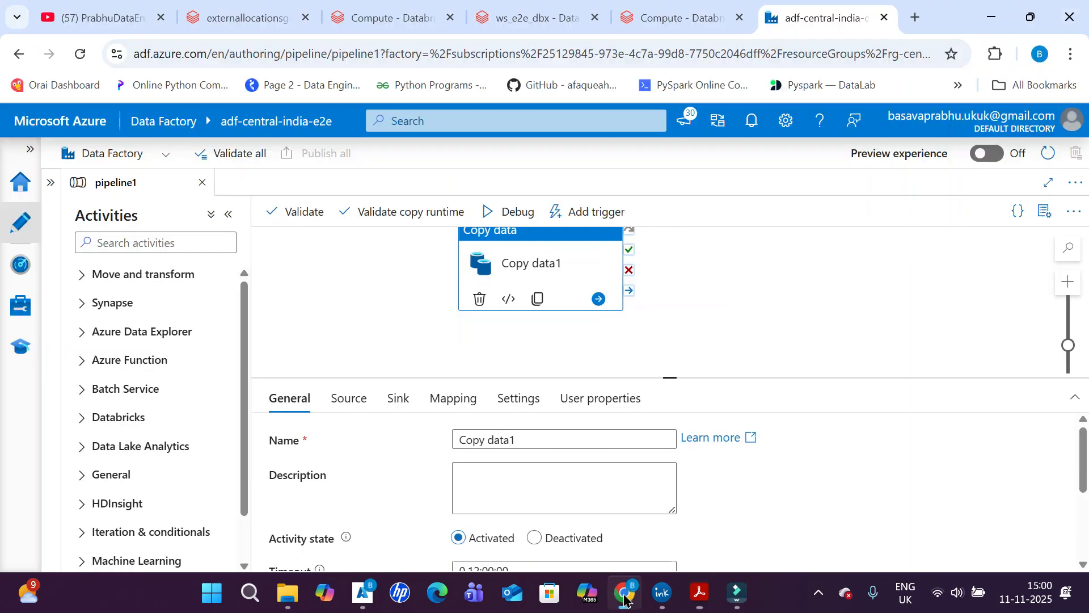
pyautogui.click(624, 593)
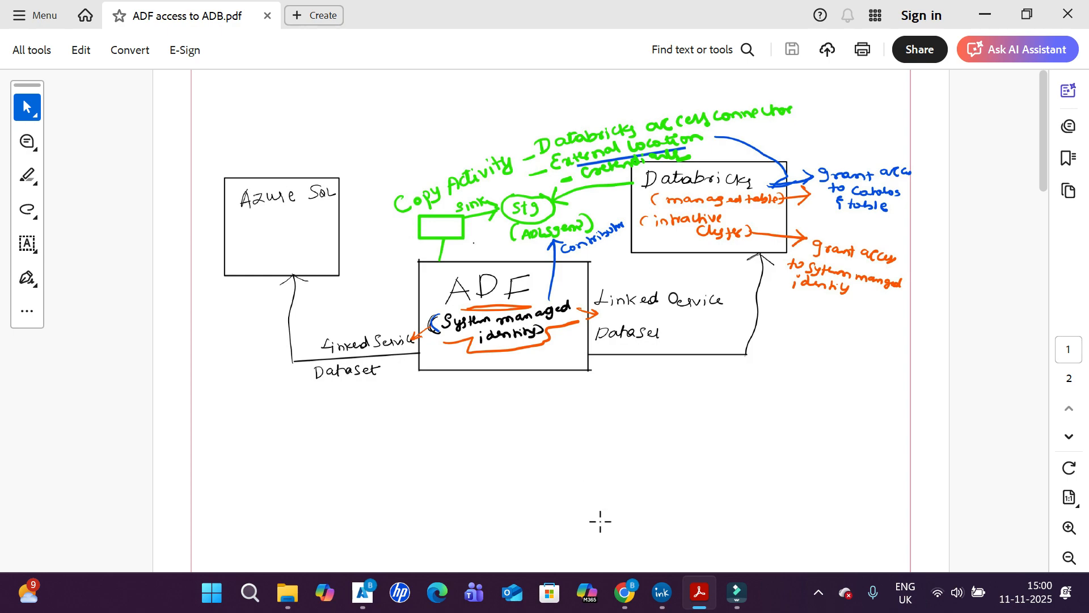
# - Open the AzureSqlDatabase1 linked service in Data Factory and copy its managed identity name
pyautogui.moveTo(624, 593)
pyautogui.click(623, 516)
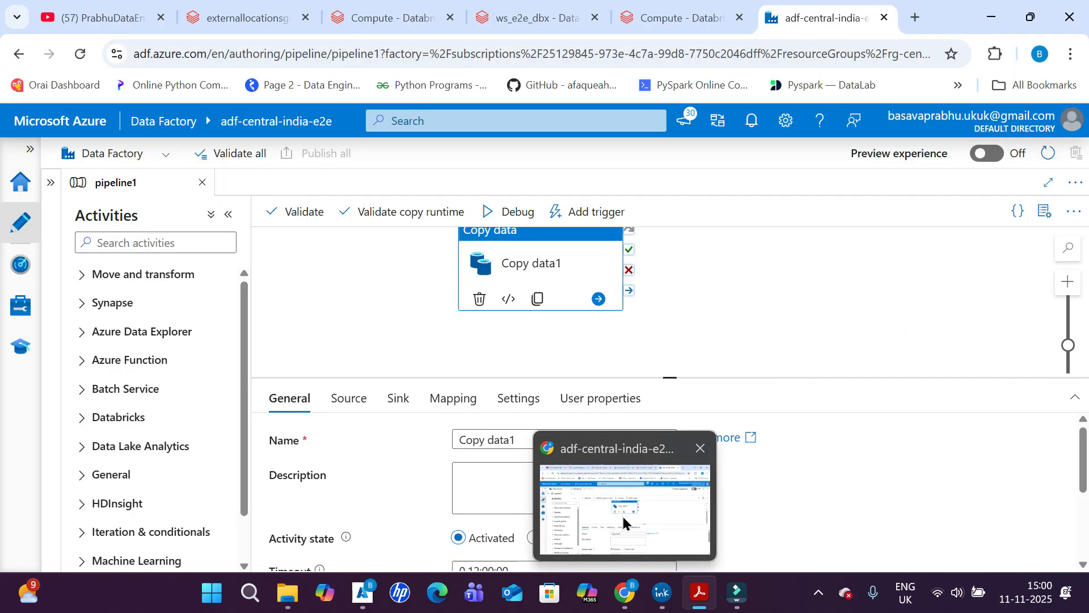
pyautogui.click(22, 266)
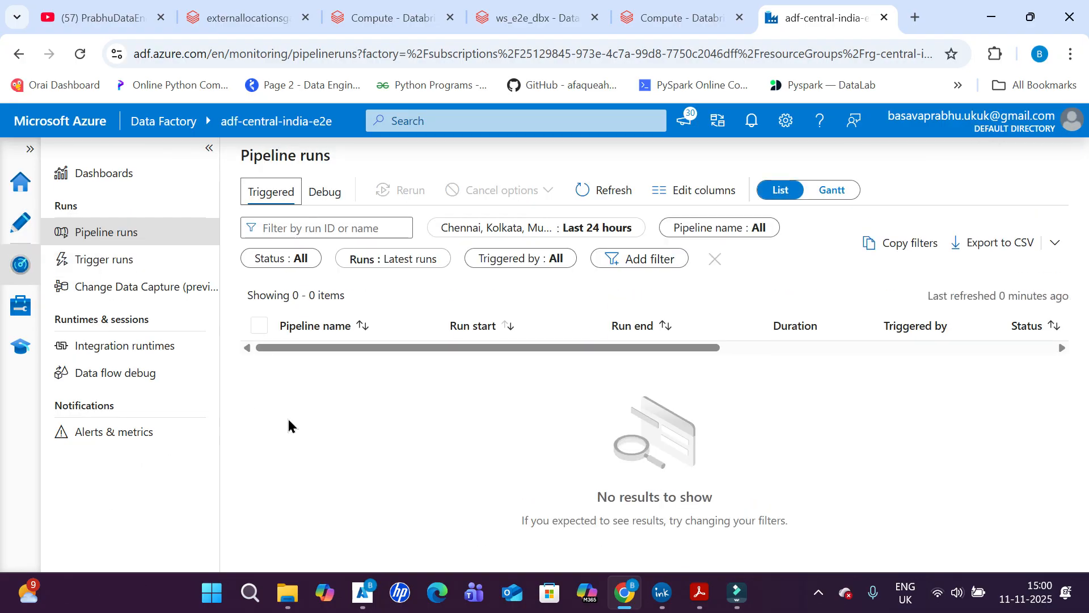
pyautogui.click(28, 315)
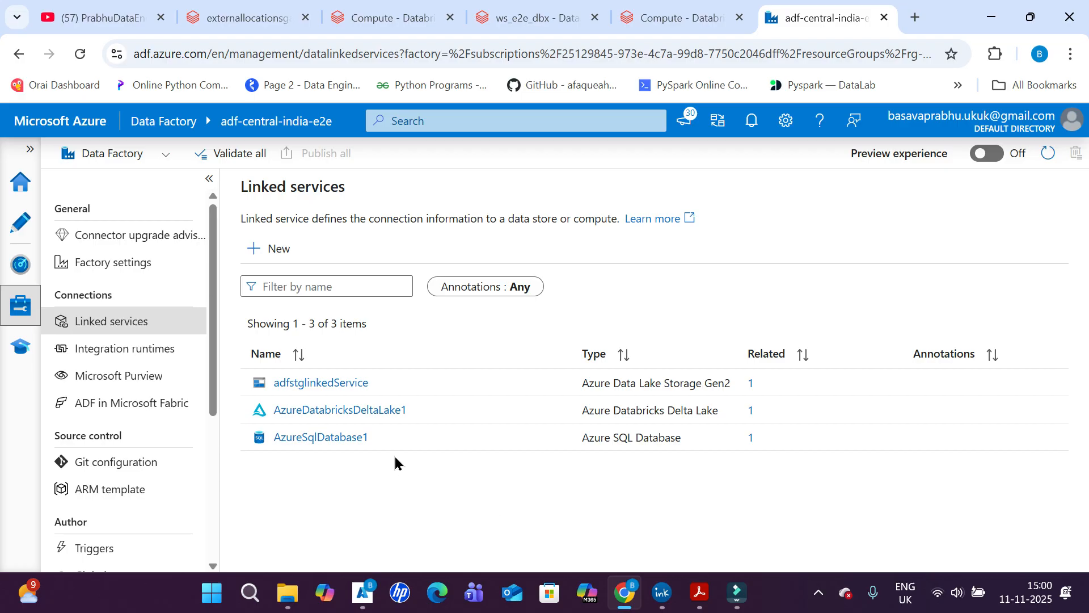
pyautogui.click(321, 438)
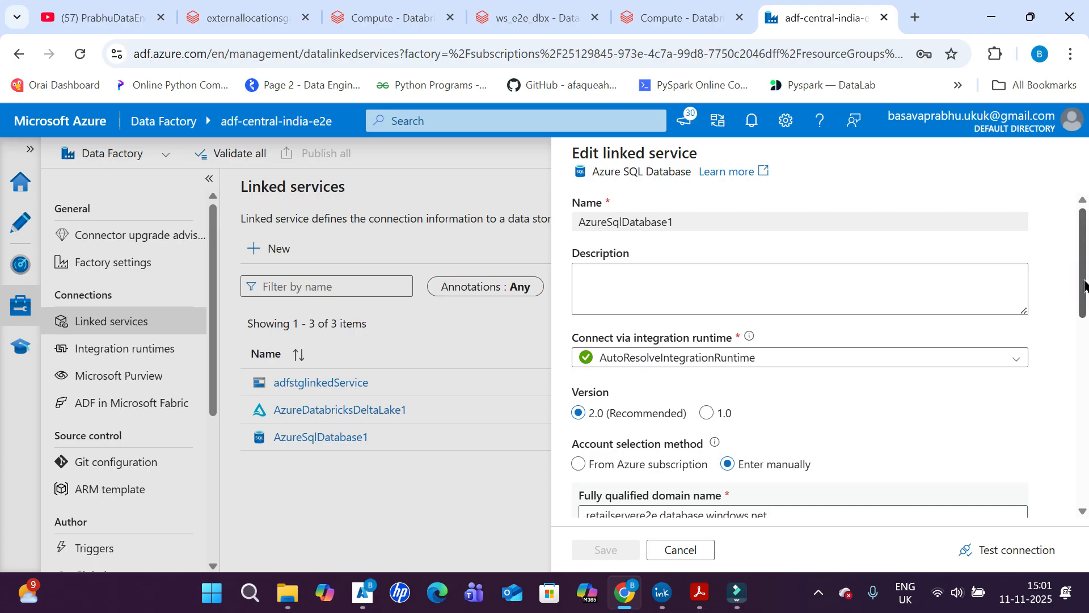
pyautogui.moveTo(1083, 283); pyautogui.dragTo(1084, 382)
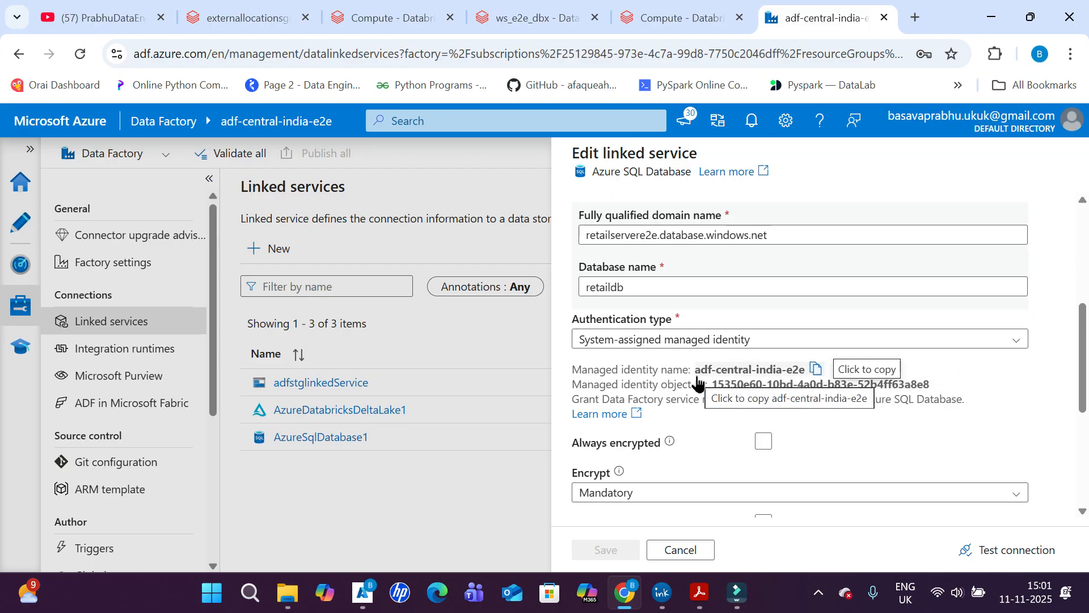
pyautogui.click(815, 370)
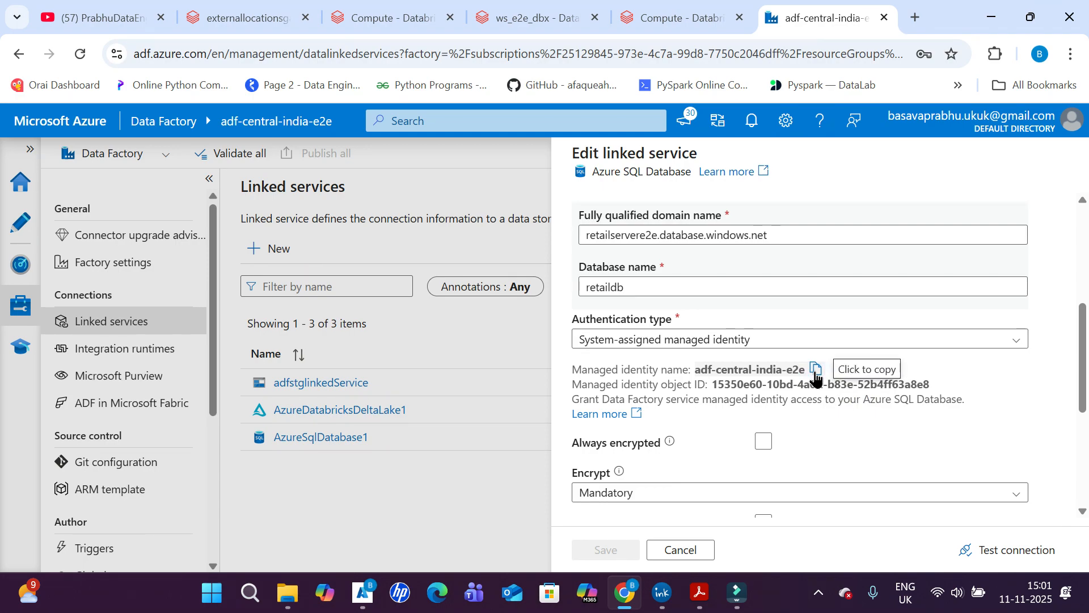
# - Consult the PDF diagram again, and check the Microsoft Entra admin of the retailservere2e SQL server in the Azure portal
pyautogui.click(704, 593)
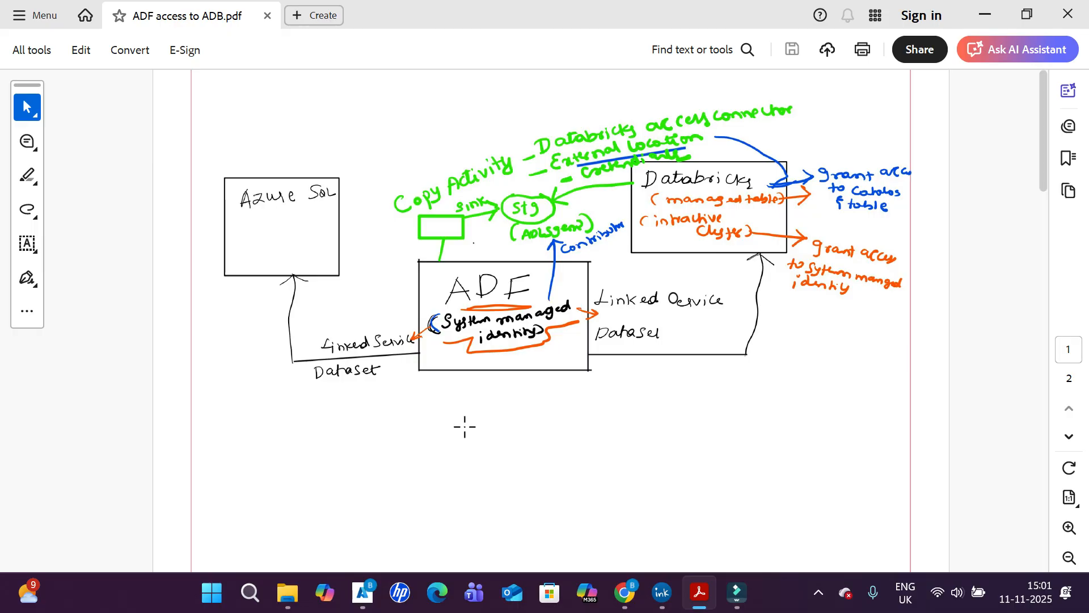
pyautogui.click(624, 593)
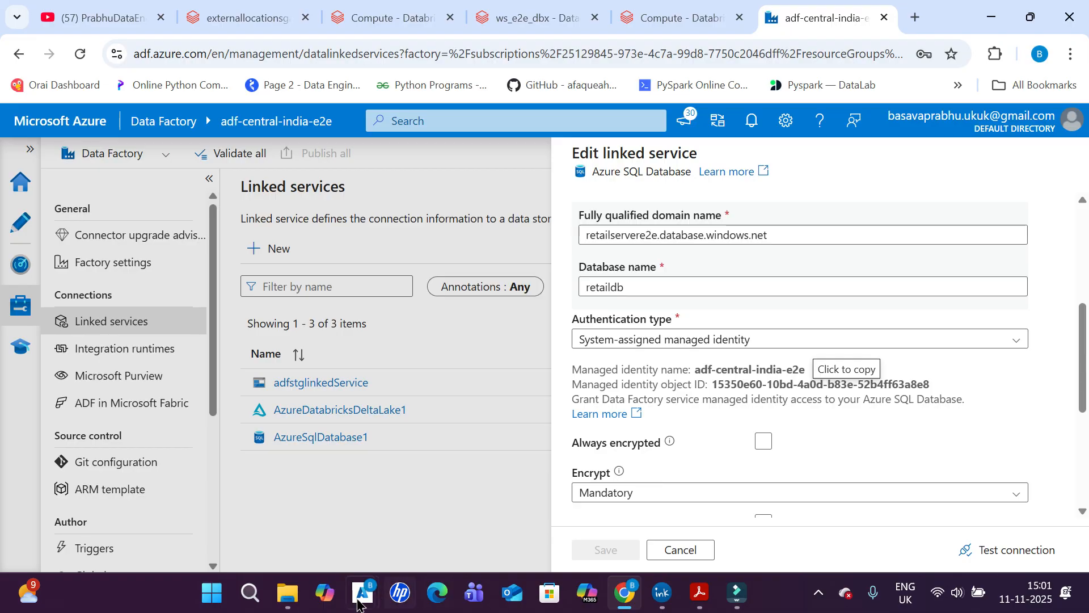
pyautogui.moveTo(359, 601)
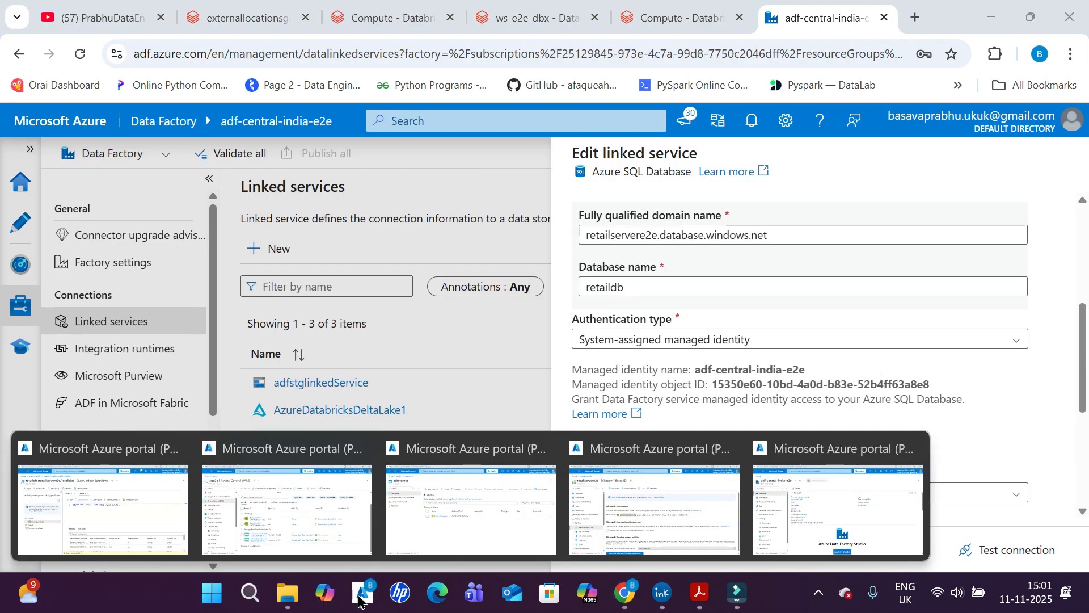
pyautogui.moveTo(261, 516)
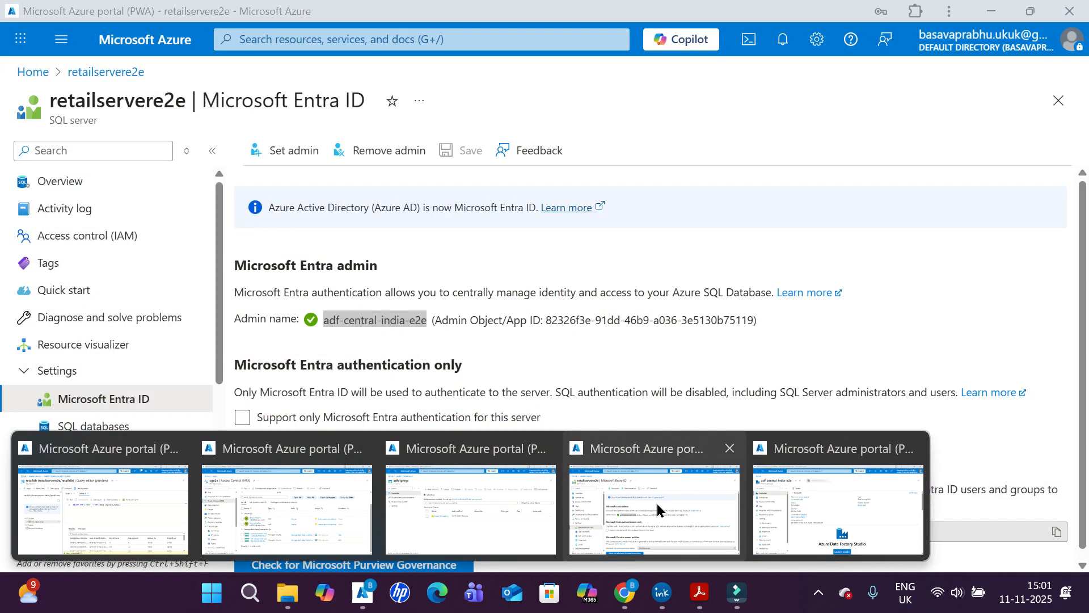
pyautogui.click(658, 510)
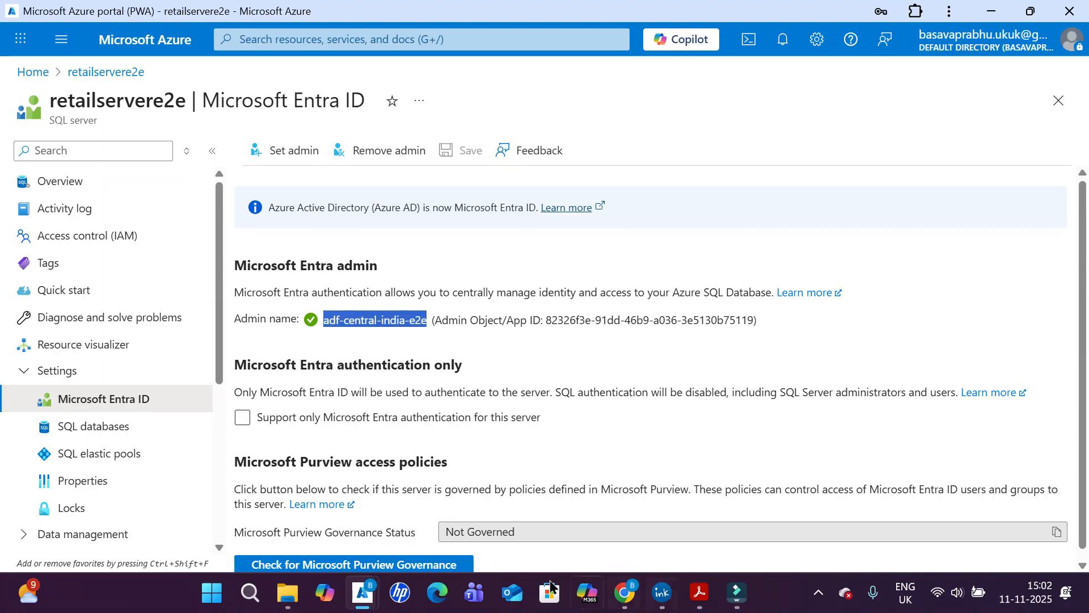
# - Switch to the retaildb query editor window and examine the SELECT query on the dbo.nyctaxi_trips table
pyautogui.click(366, 598)
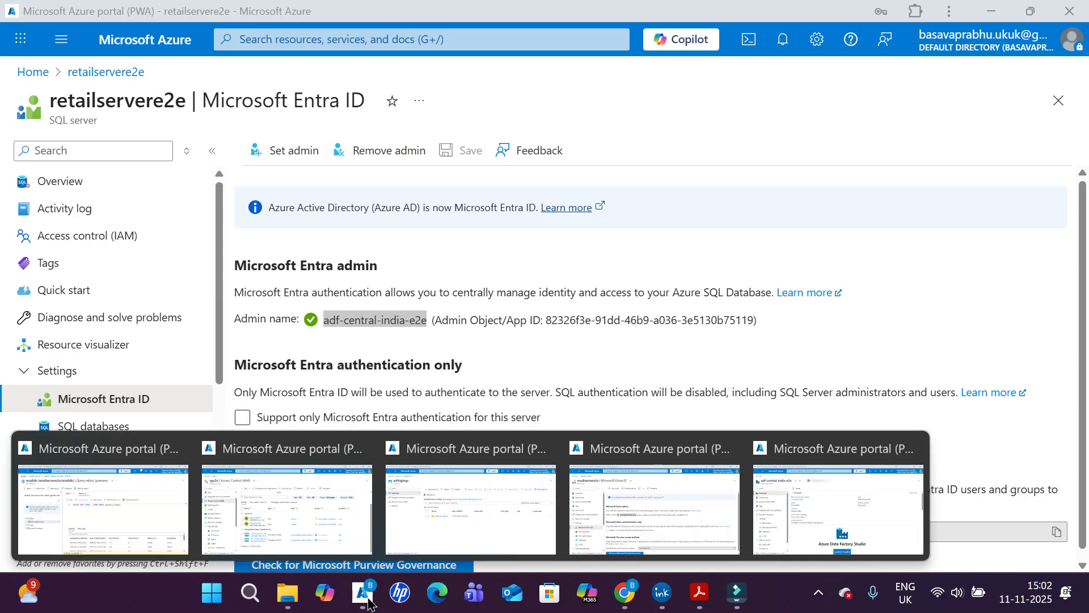
pyautogui.click(143, 512)
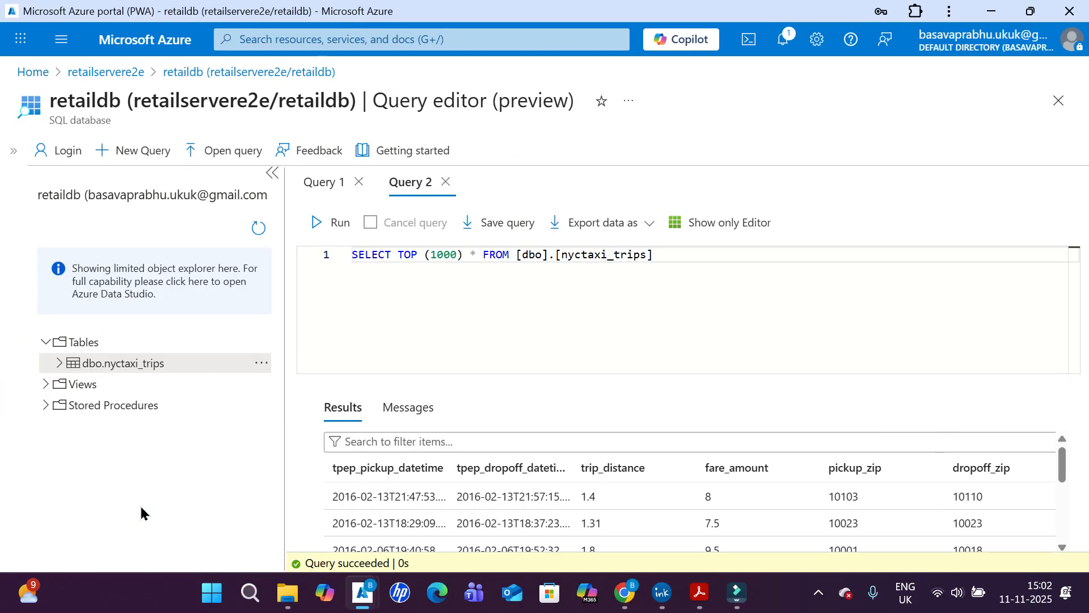
pyautogui.click(708, 259)
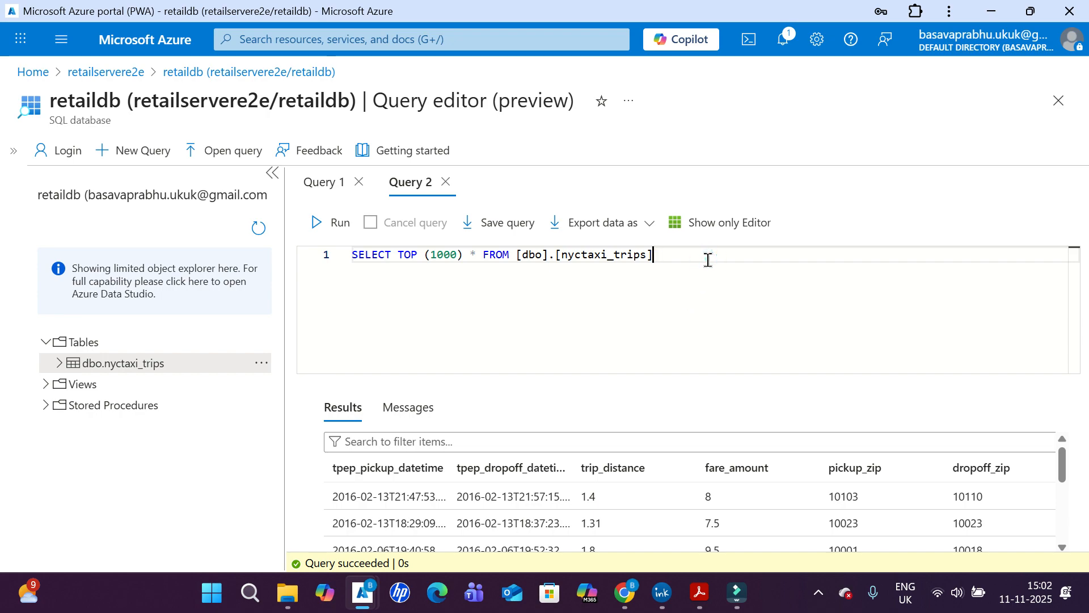
pyautogui.click(326, 257)
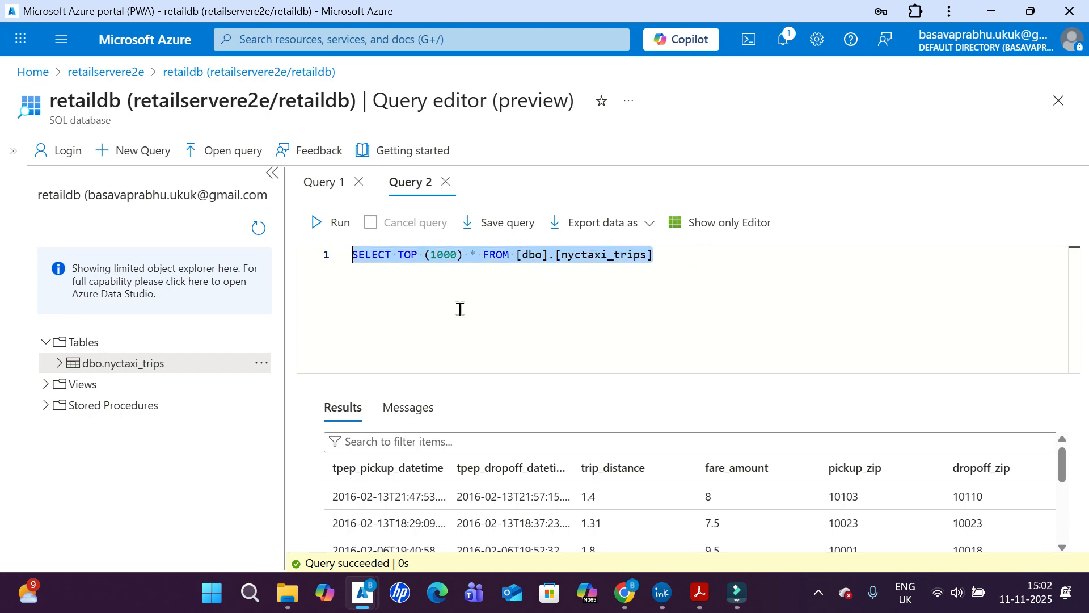
pyautogui.click(525, 307)
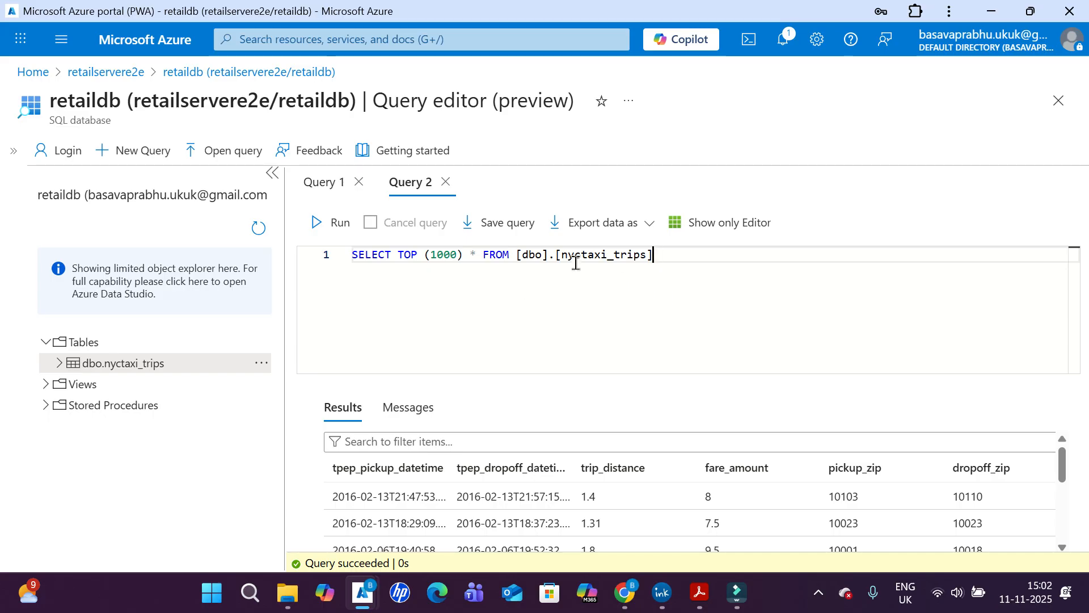
pyautogui.doubleClick(575, 255)
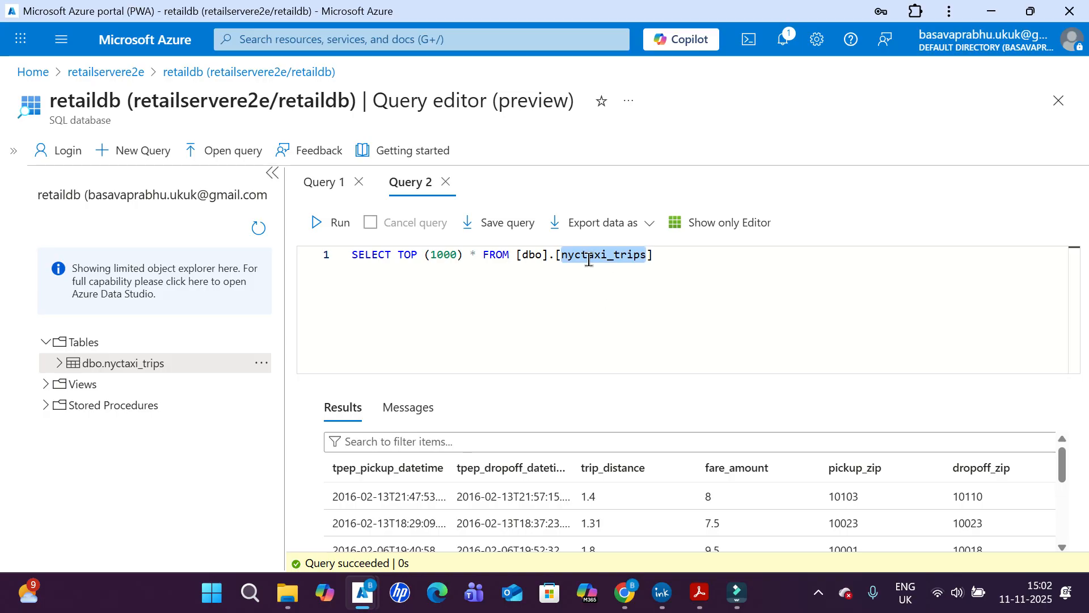
pyautogui.click(589, 260)
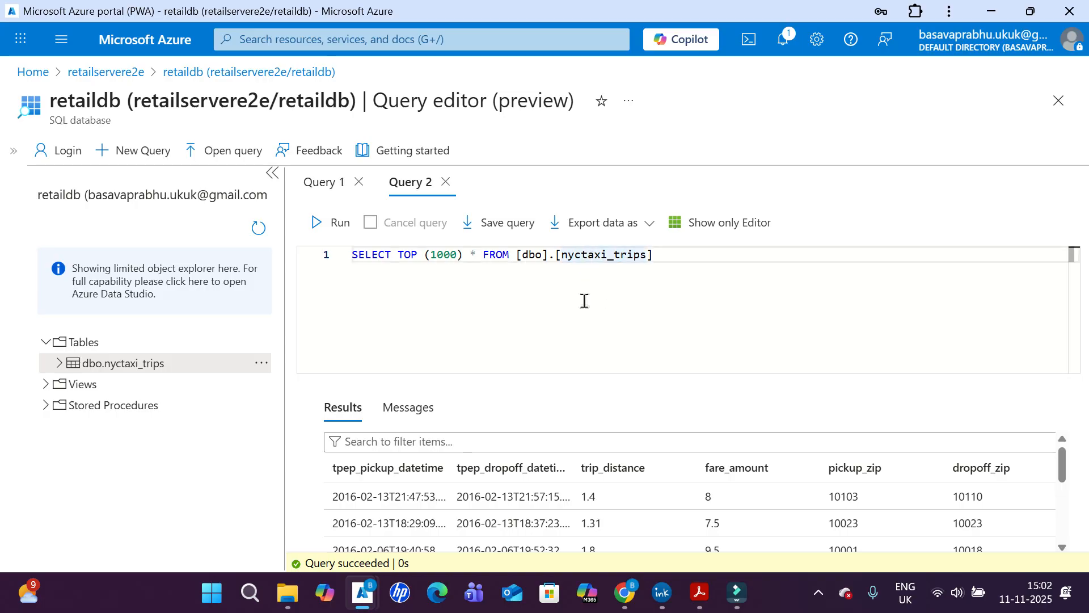
# - Examine the ADF-to-ADB architecture drawing in the ink note app, and return to the Azure portal
pyautogui.moveTo(662, 600)
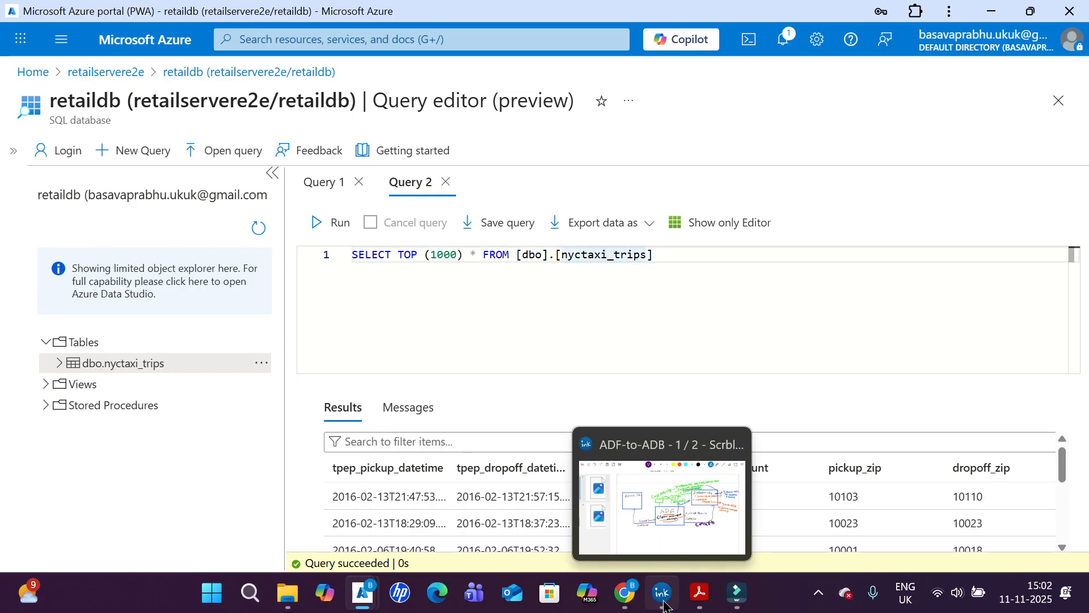
pyautogui.click(648, 488)
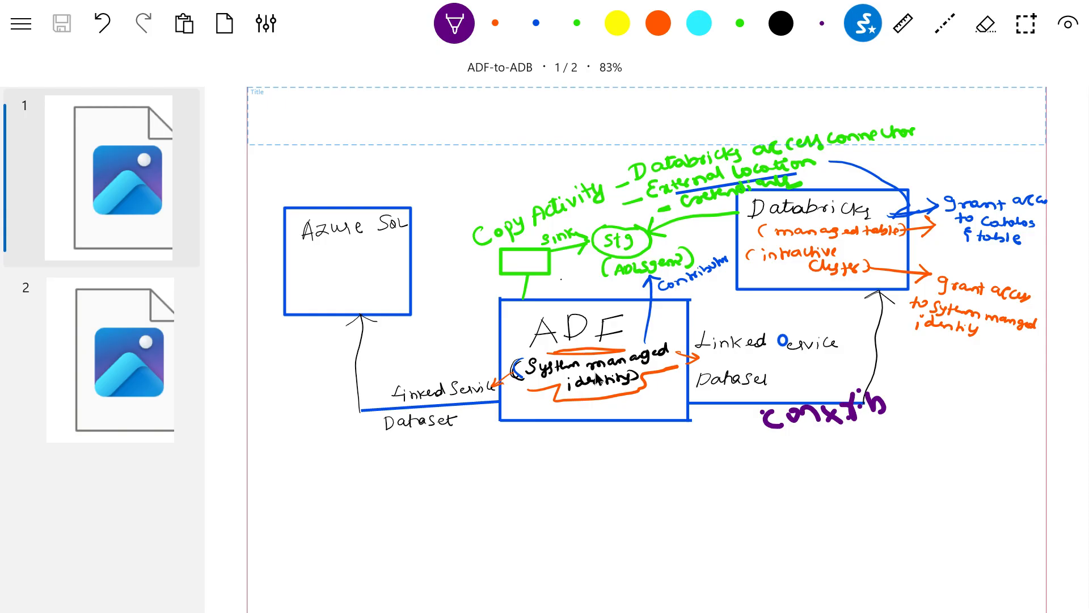
pyautogui.hotkey('alt', 'Tab')
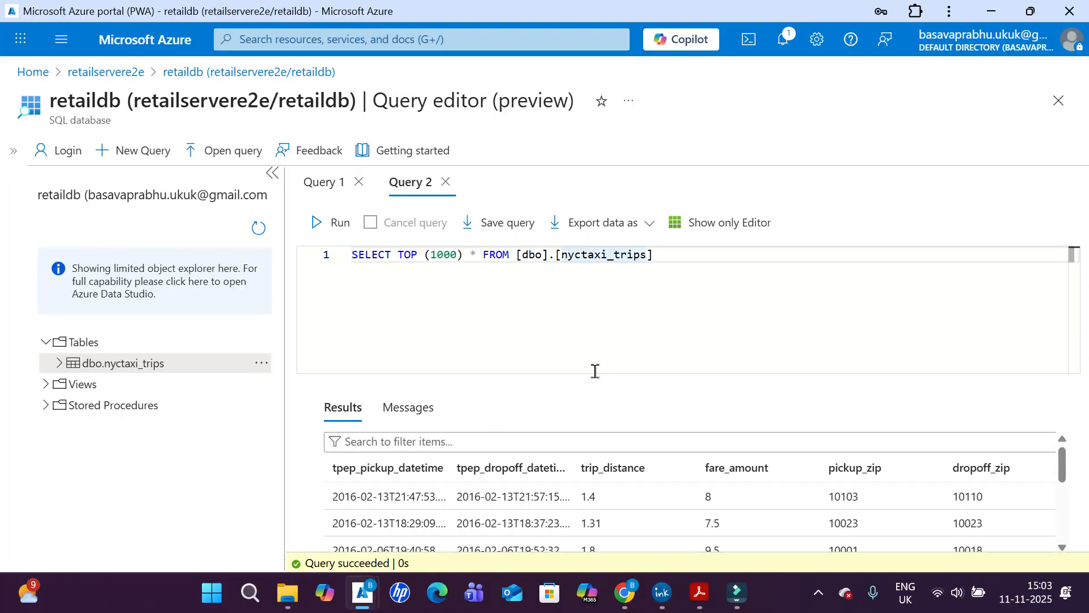
# - Switch to the Databricks workspace in the browser and check the permissions of the ws_e2e_dbx catalog
pyautogui.click(631, 591)
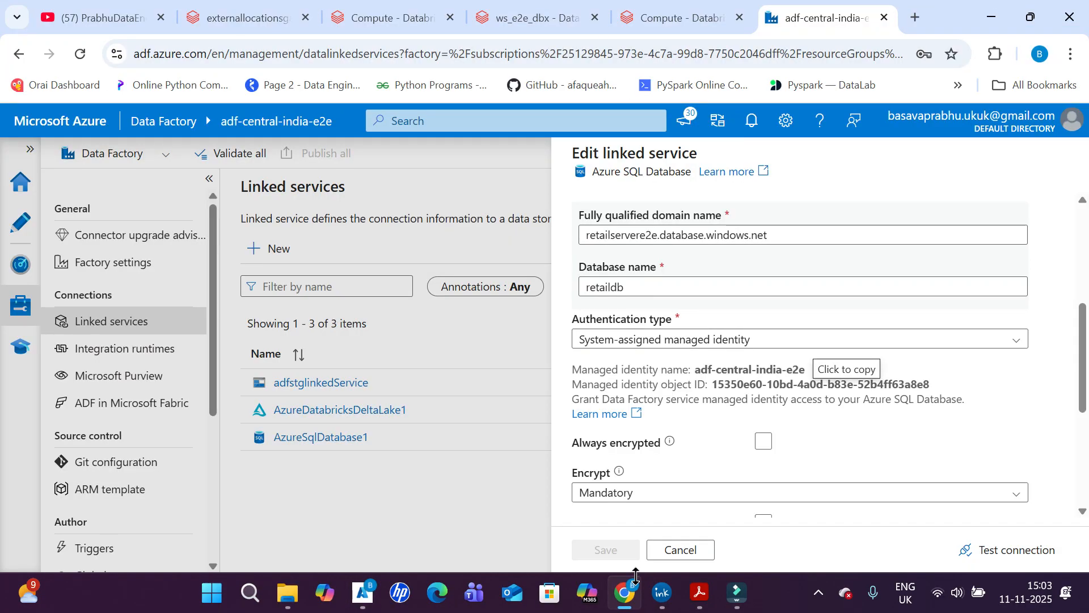
pyautogui.click(526, 11)
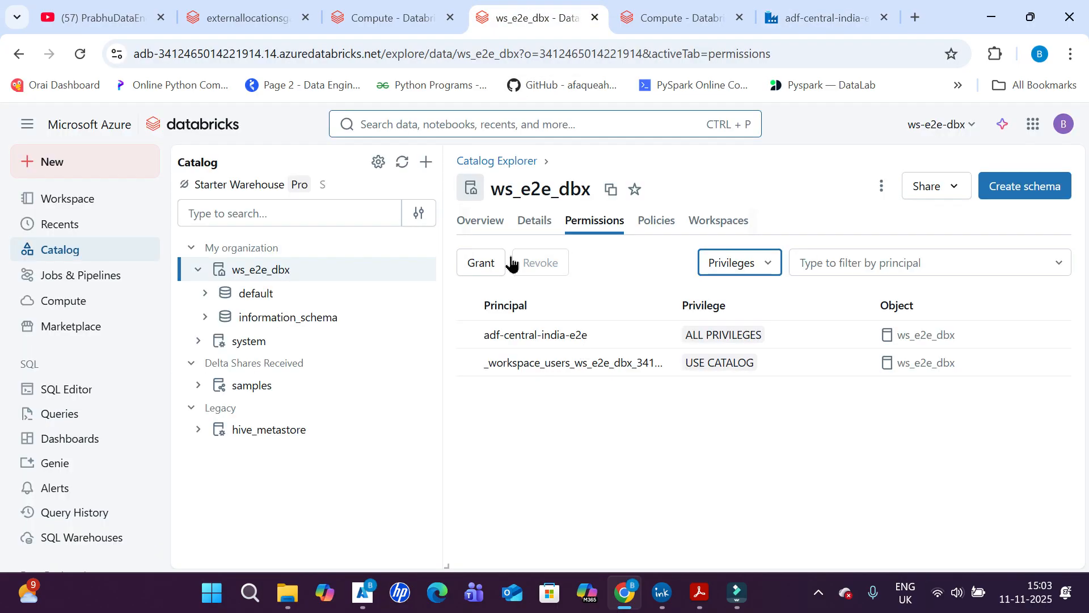
# - Check the Databricks compute list, and consult the ADF-to-ADB drawing in the ink note app
pyautogui.click(273, 8)
pyautogui.click(370, 7)
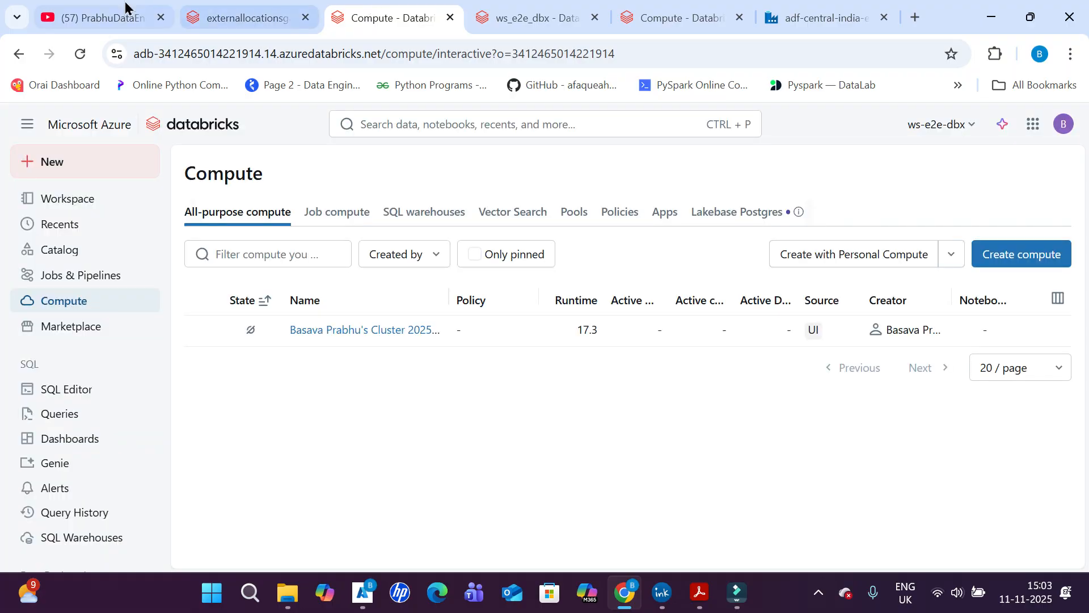
pyautogui.click(651, 600)
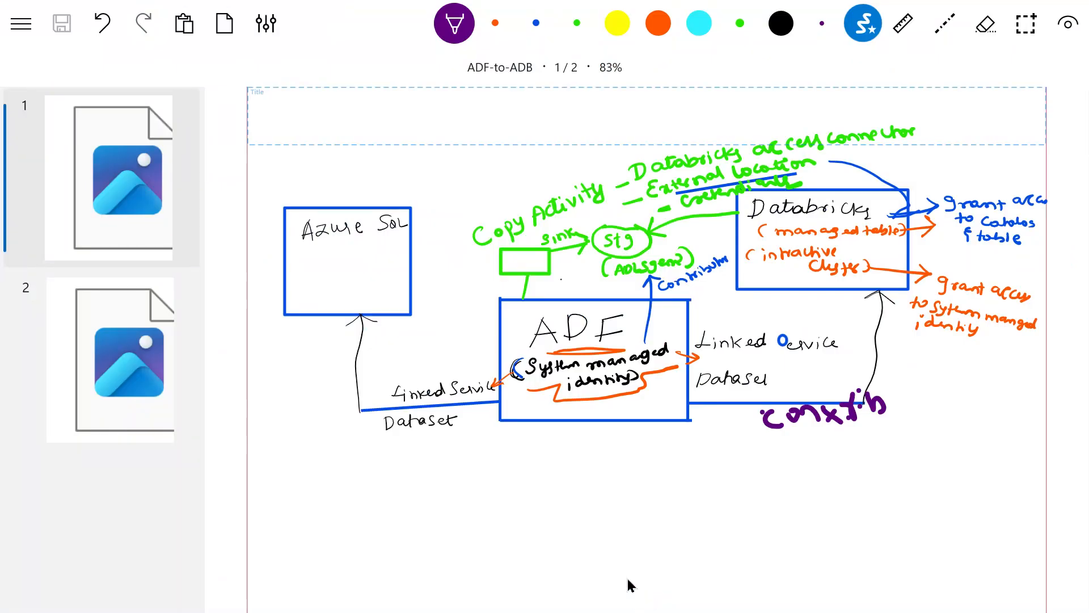
pyautogui.hotkey('alt', 'Tab')
pyautogui.click(625, 598)
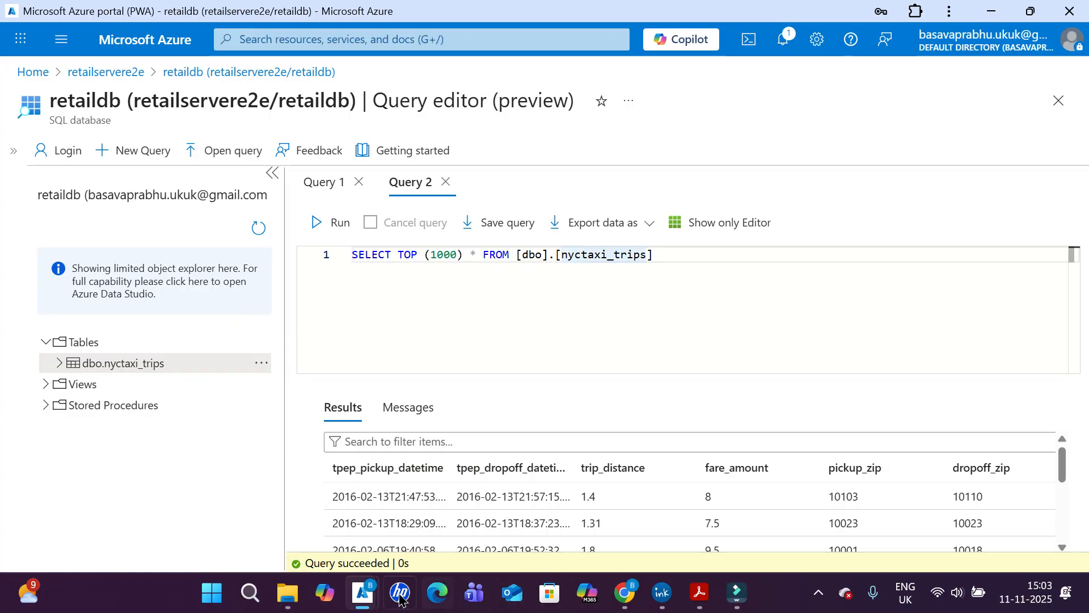
# - Switch to the retaildb query editor window in the Azure portal and leave it for the portal home, discarding the unsaved edits
pyautogui.moveTo(366, 597)
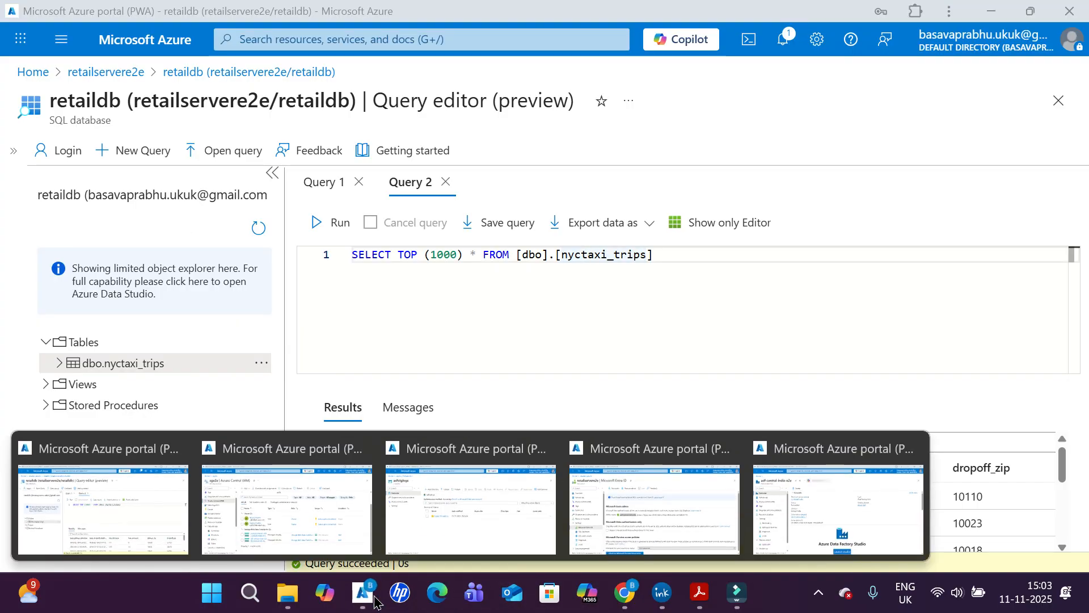
pyautogui.click(136, 510)
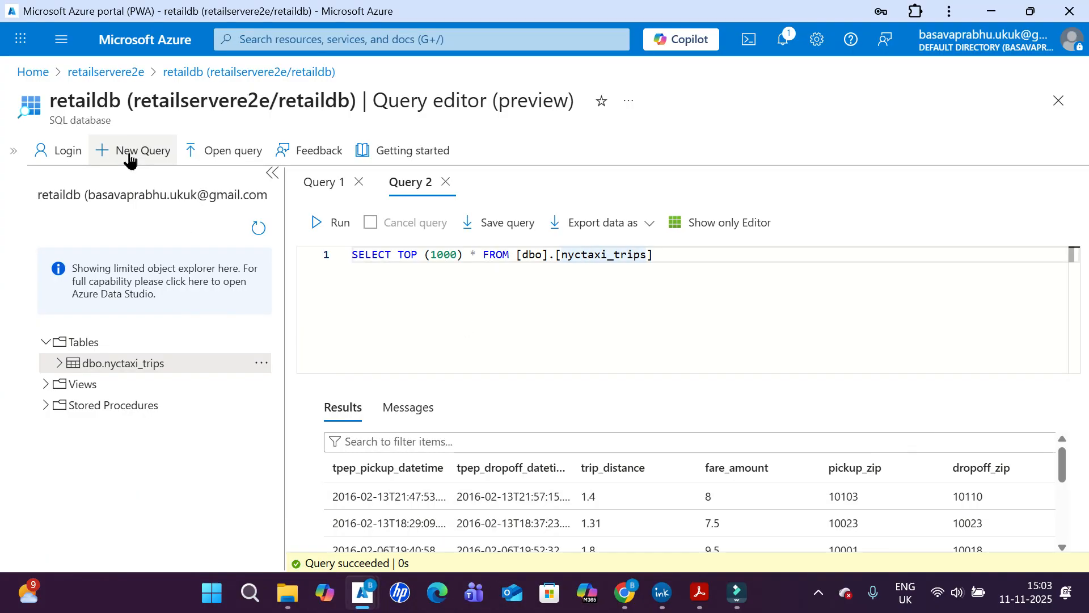
pyautogui.click(33, 80)
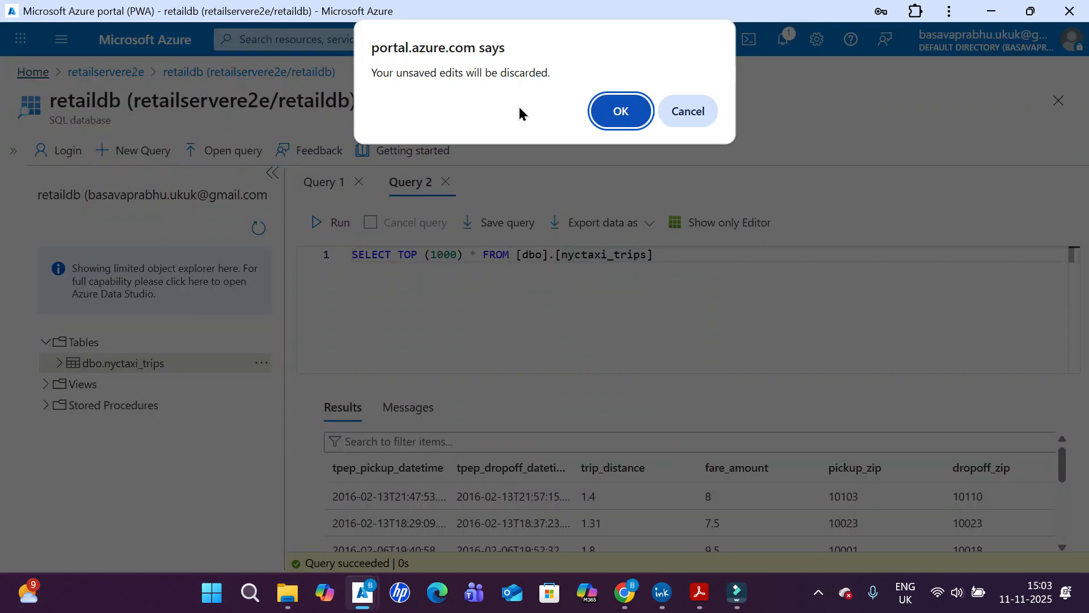
pyautogui.click(647, 113)
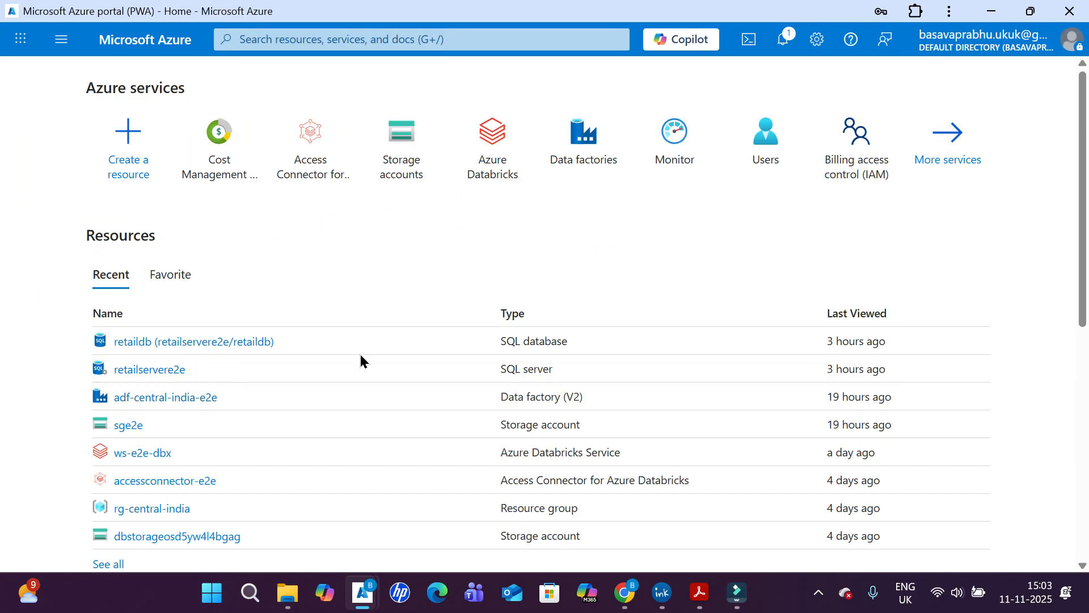
# - Open the ws-e2e-dbx Databricks service and examine its access control role assignments, including the contributor entry
pyautogui.click(135, 456)
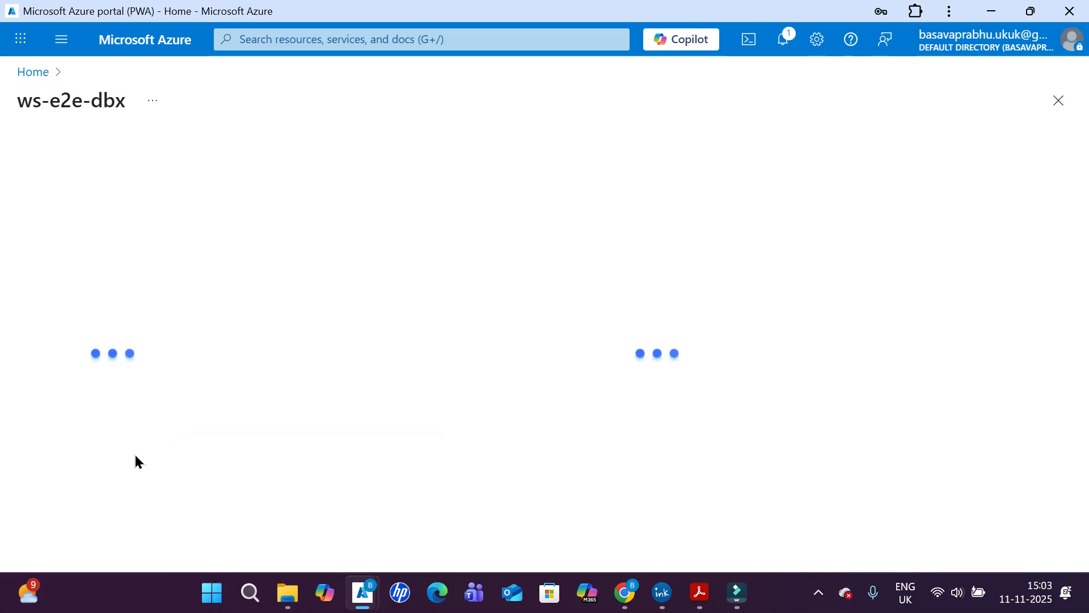
pyautogui.click(111, 241)
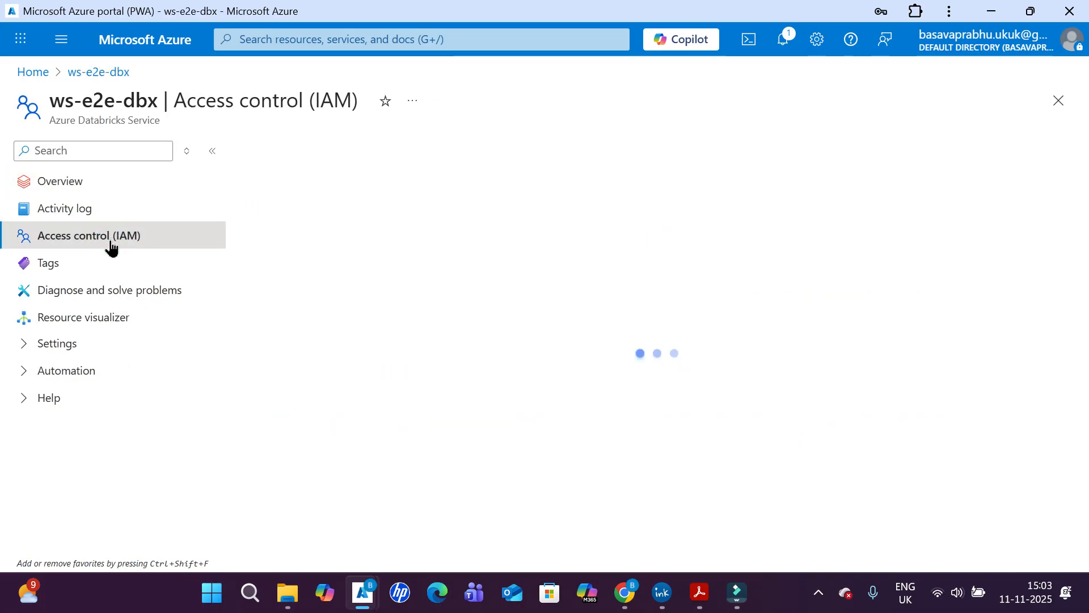
pyautogui.click(392, 198)
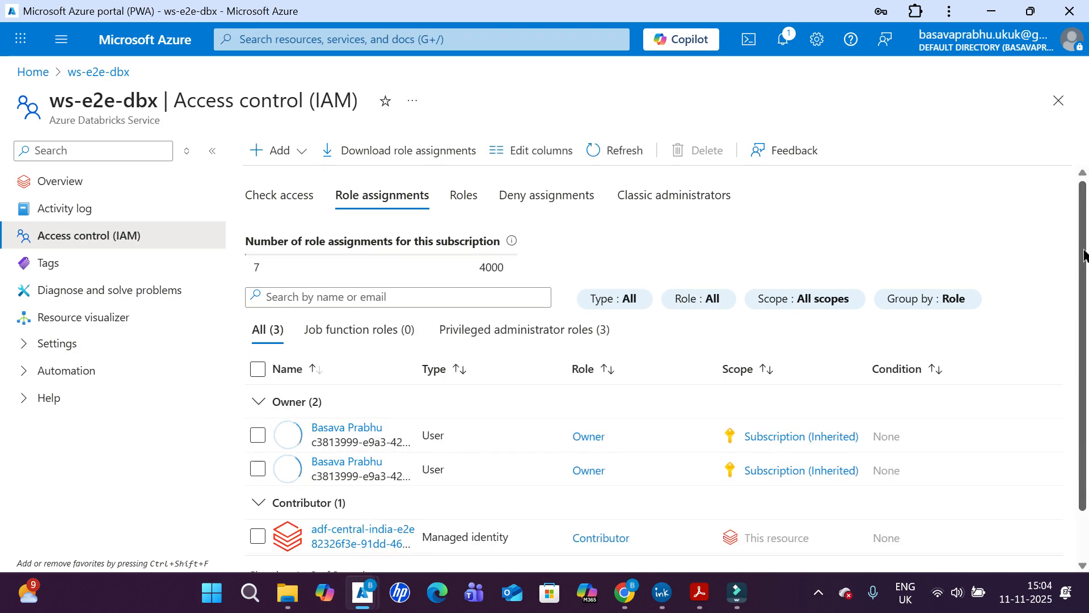
pyautogui.scroll(-2, 1084, 255)
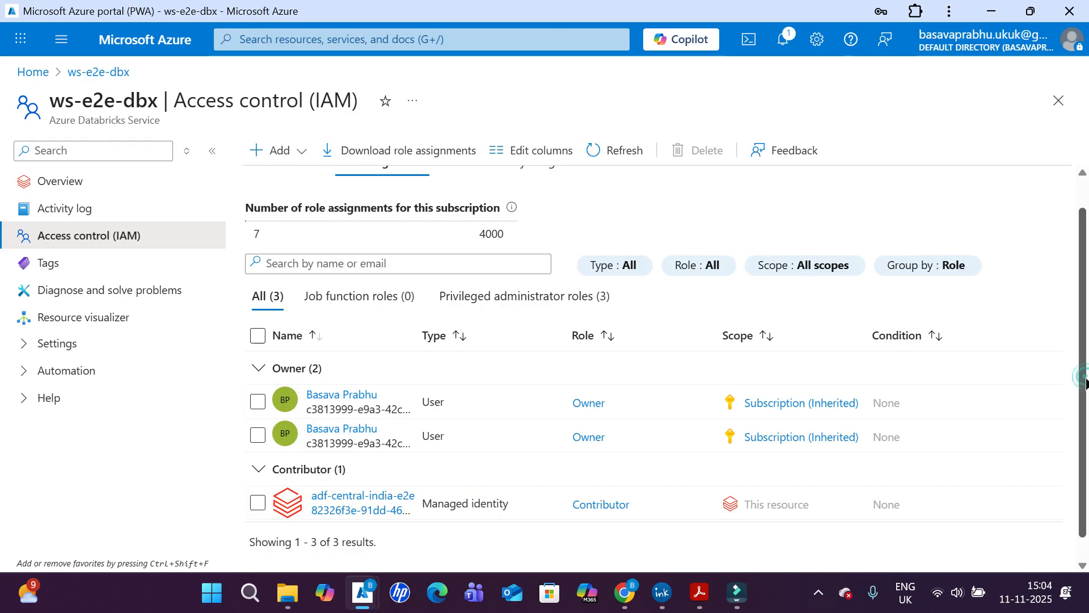
# - Consult the PDF diagram and the ink note drawing for the Databricks cluster access, and return to the Azure portal
pyautogui.click(698, 597)
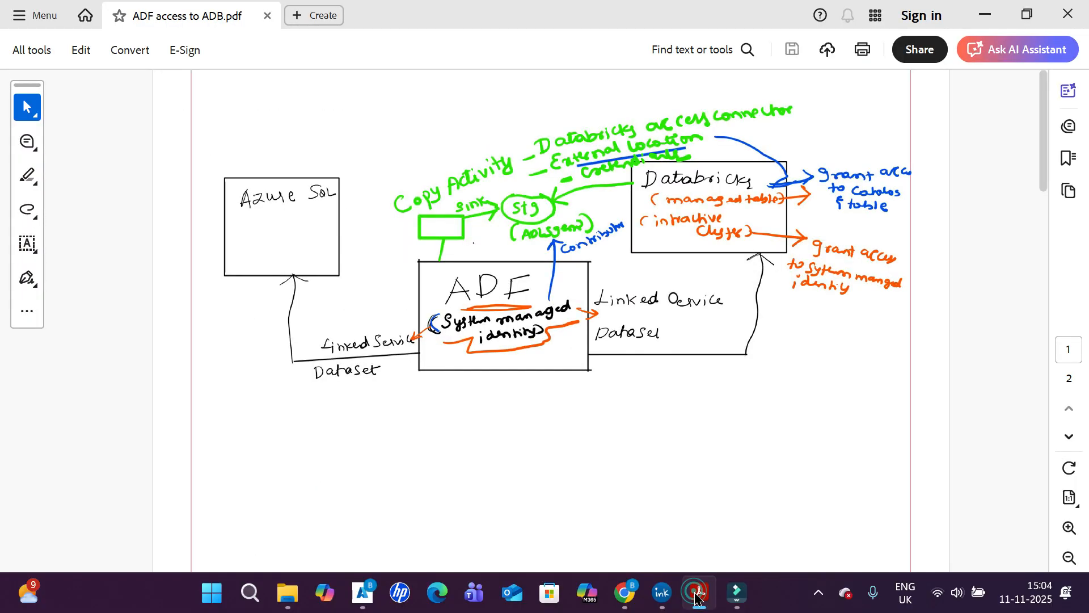
pyautogui.click(696, 597)
pyautogui.click(661, 593)
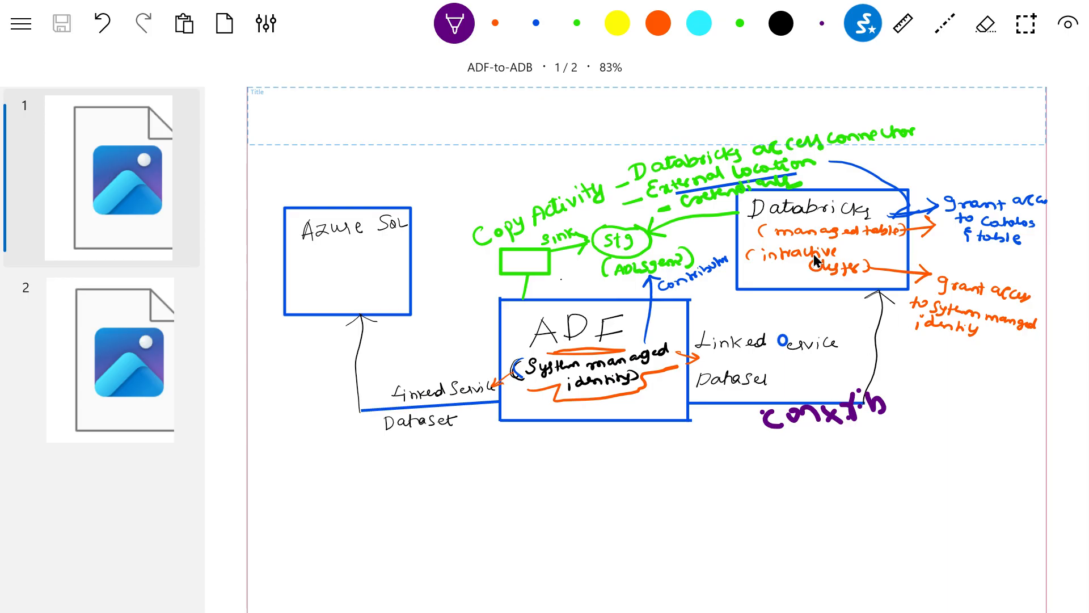
pyautogui.hotkey('alt', 'Tab')
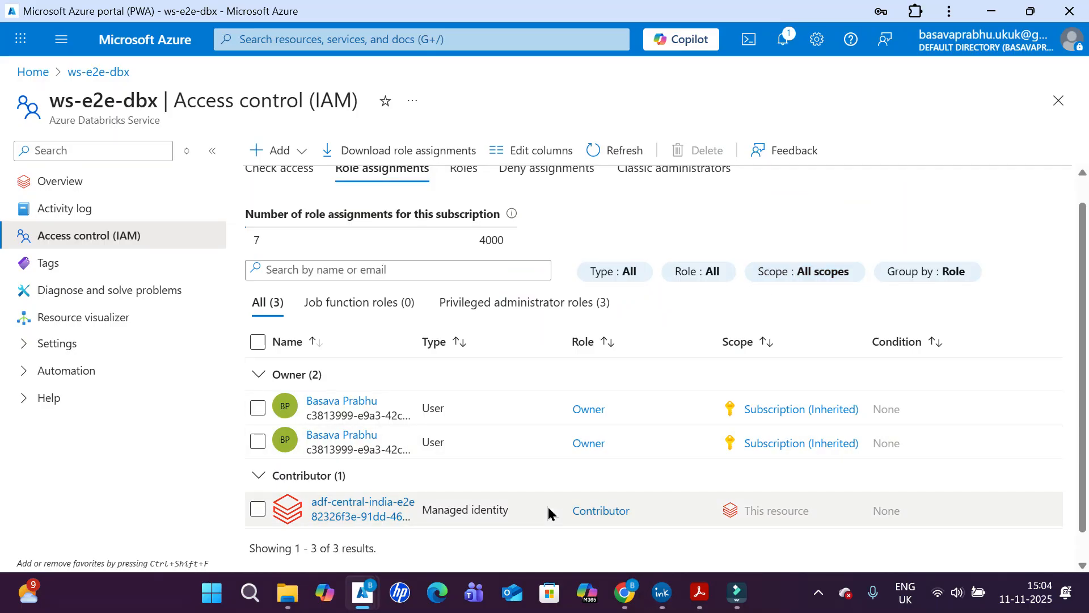
# - Switch to the Databricks workspace in the browser, open the all-purpose cluster's configuration and examine its advanced access mode
pyautogui.click(626, 592)
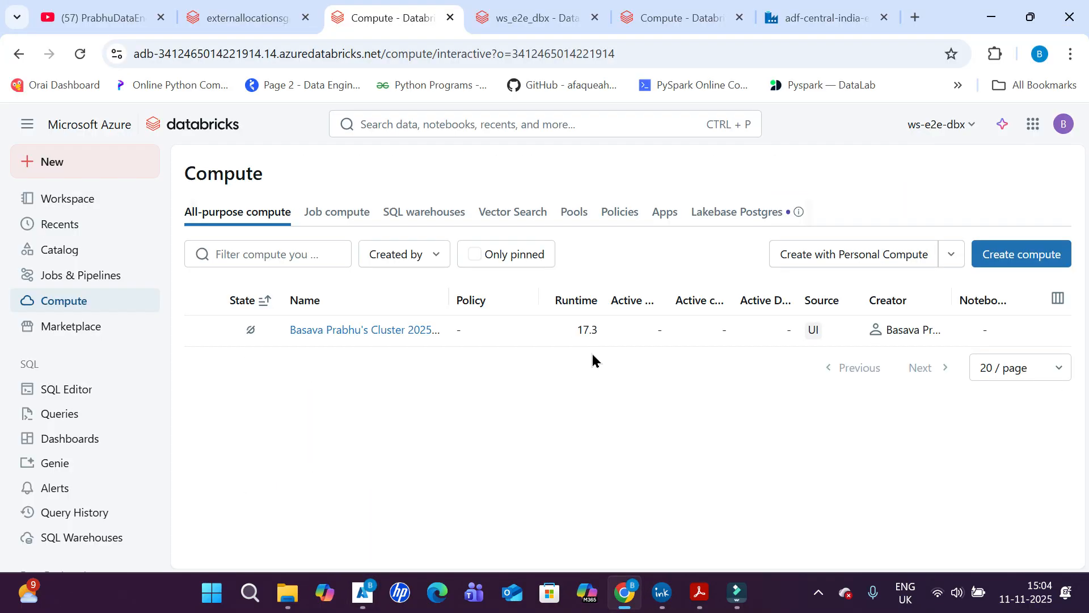
pyautogui.click(532, 13)
pyautogui.click(653, 12)
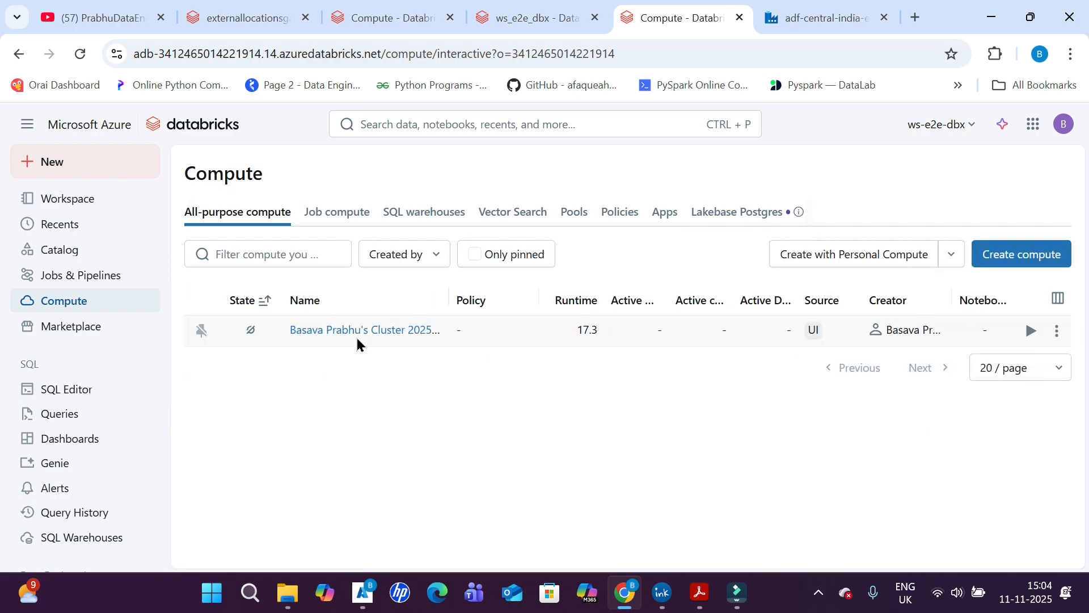
pyautogui.click(359, 331)
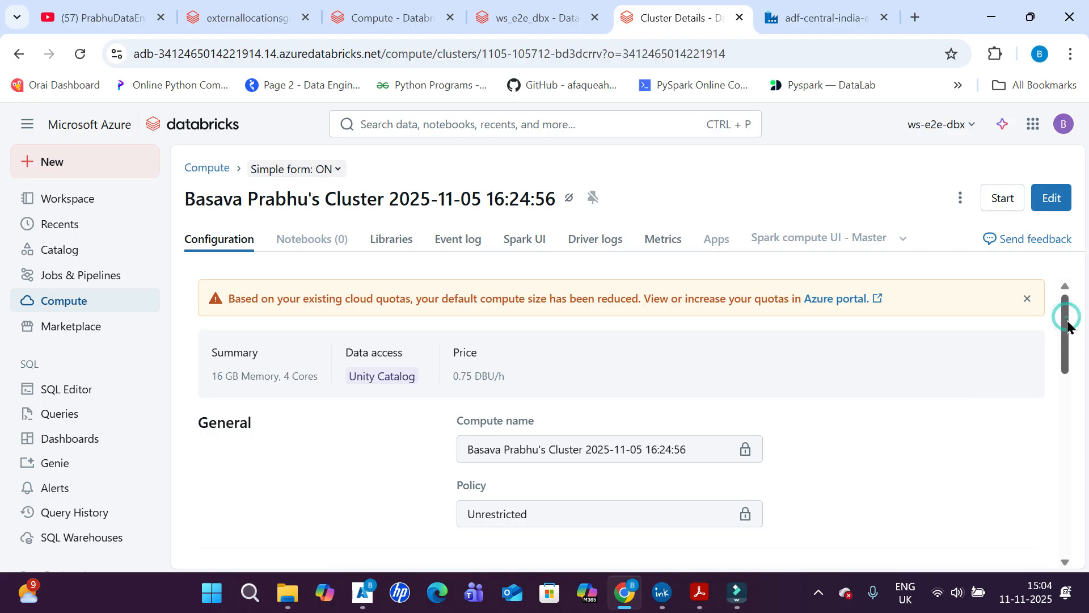
pyautogui.moveTo(1065, 311); pyautogui.dragTo(1086, 463)
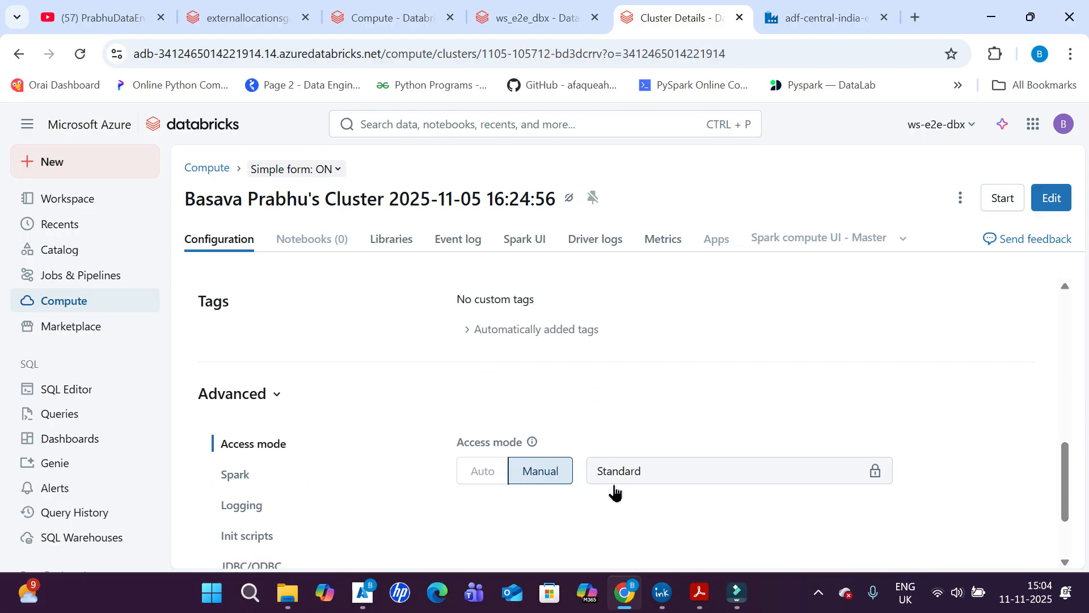
pyautogui.moveTo(1066, 463); pyautogui.dragTo(1074, 495)
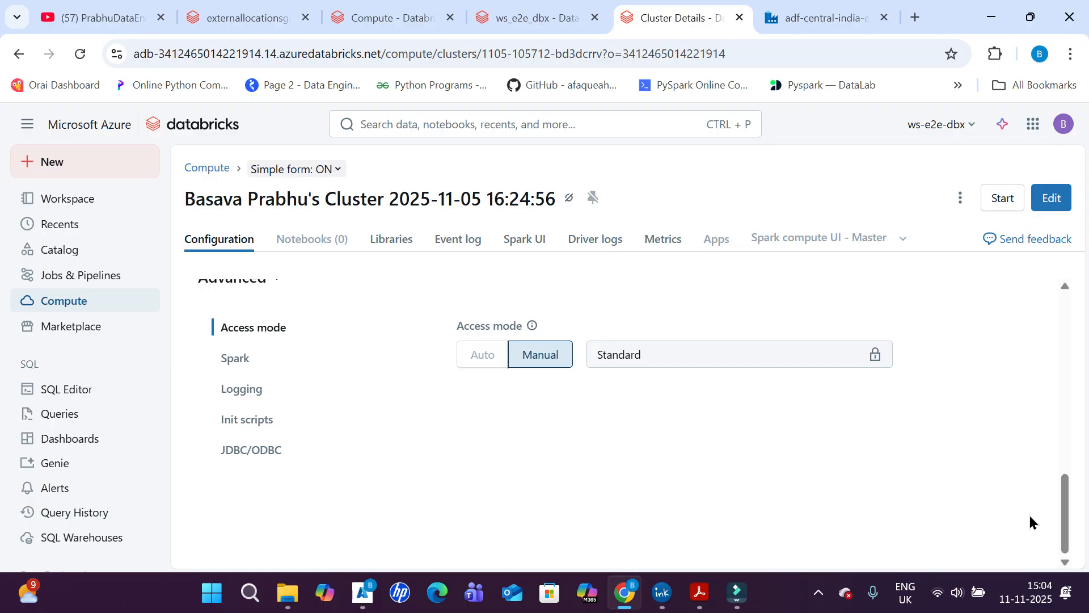
pyautogui.click(1062, 126)
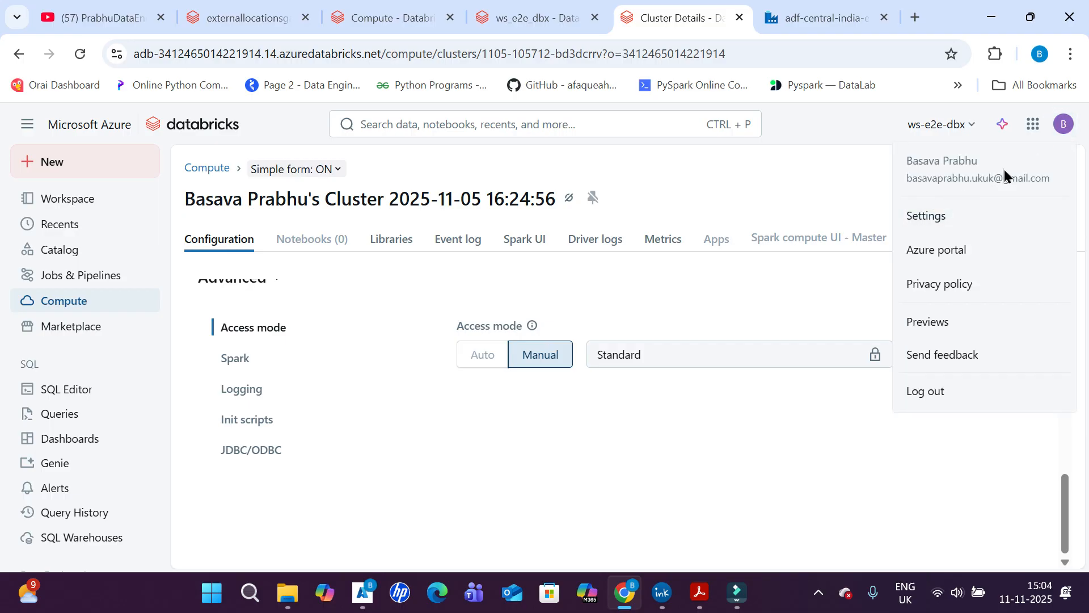
pyautogui.click(560, 446)
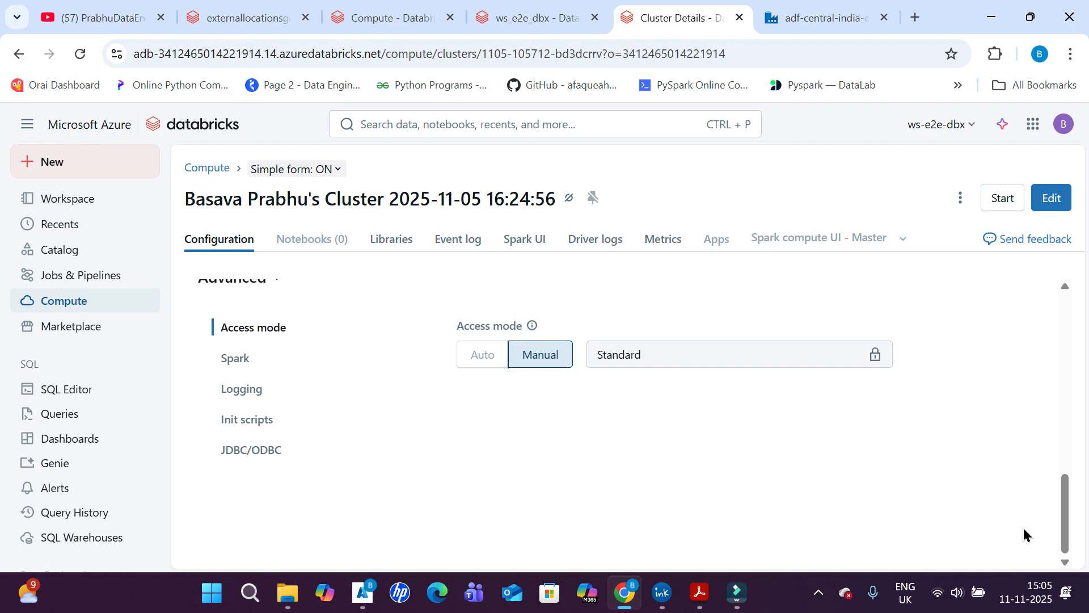
# - Check the cluster's permission settings for the adf-central-india-e2e service principal, and close them without changes
pyautogui.click(1064, 514)
pyautogui.moveTo(1064, 514); pyautogui.dragTo(1060, 281)
pyautogui.click(960, 197)
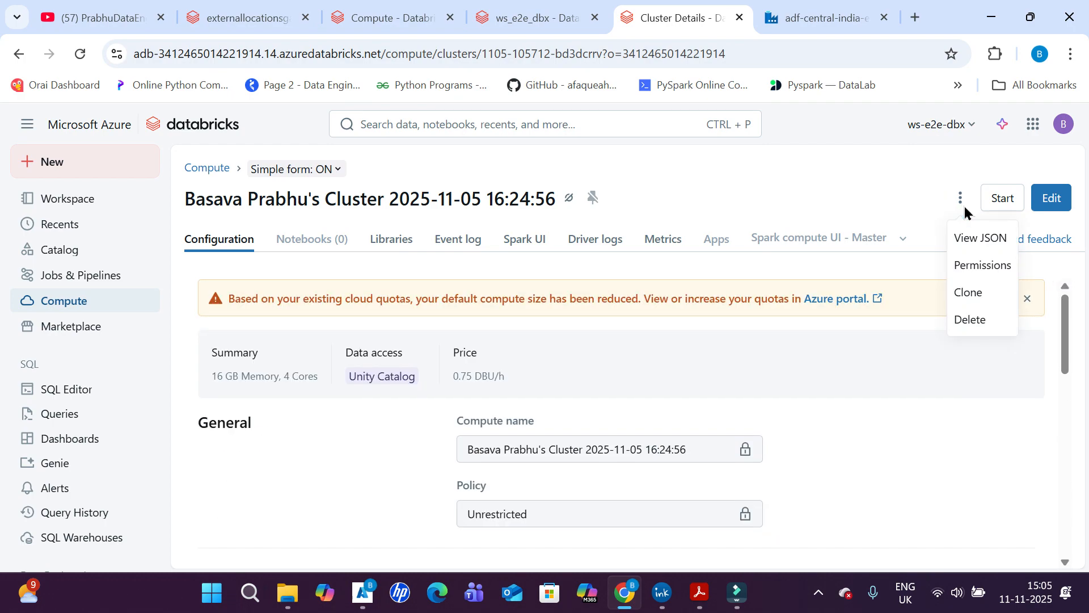
pyautogui.click(989, 271)
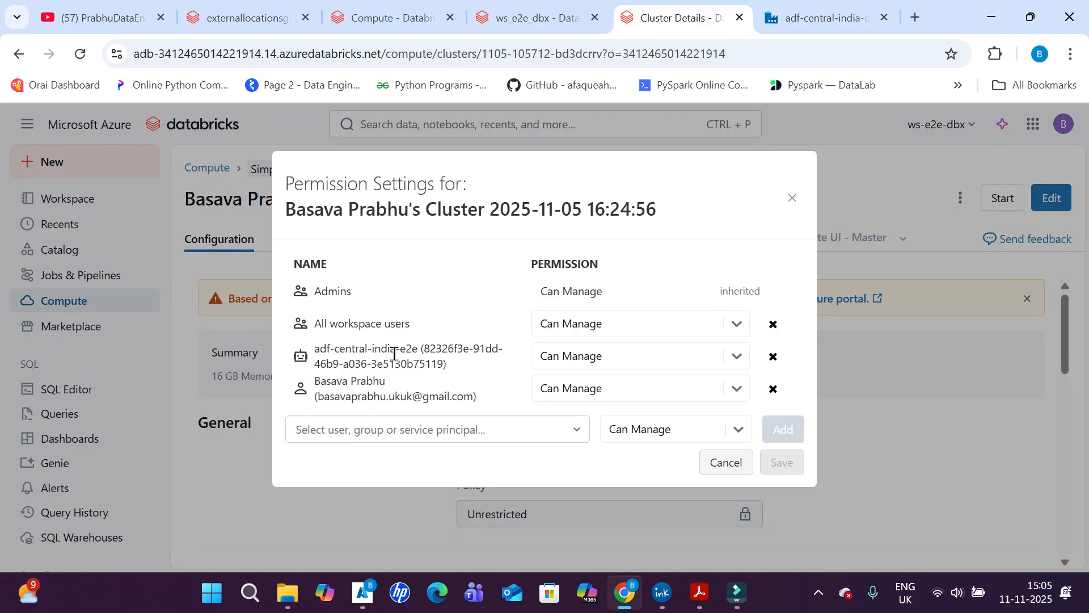
pyautogui.moveTo(396, 354); pyautogui.dragTo(310, 359)
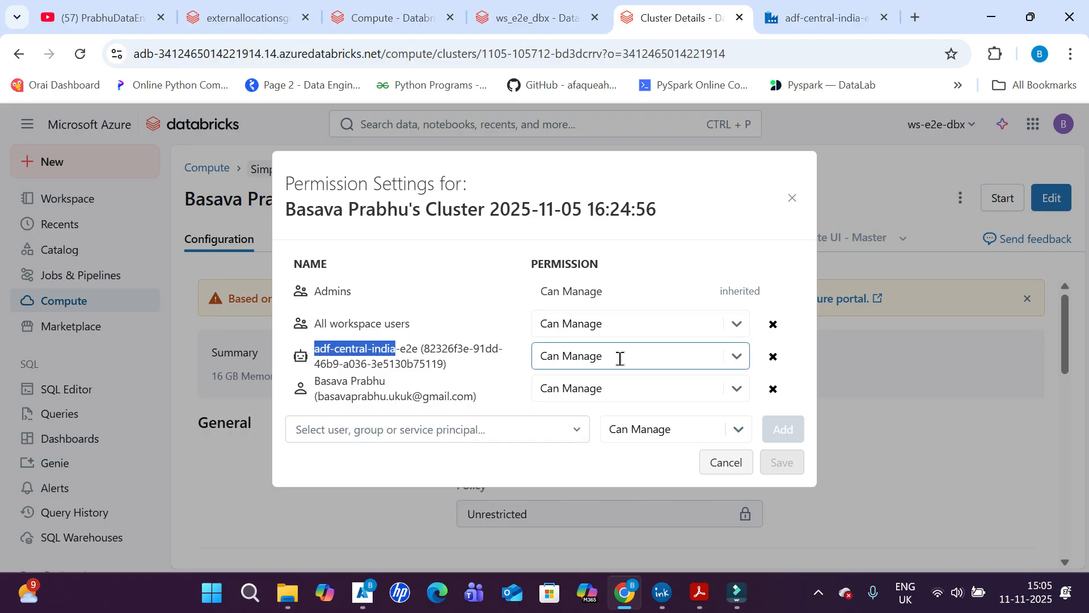
pyautogui.click(719, 468)
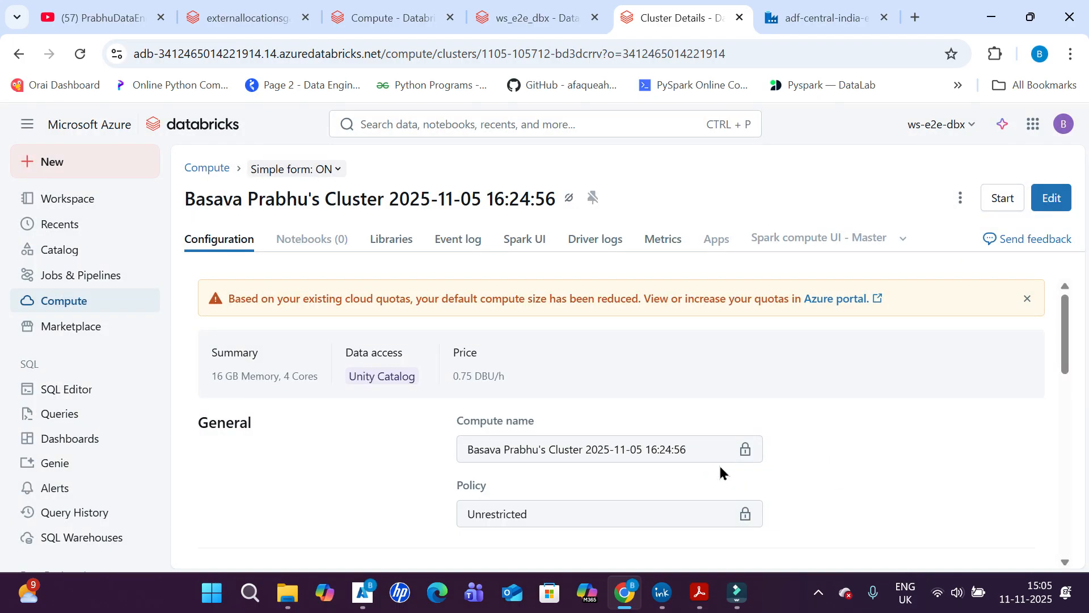
# - Return to the ws_e2e_dbx catalog and review the privileges assigned to adf-central-india-e2e
pyautogui.click(528, 6)
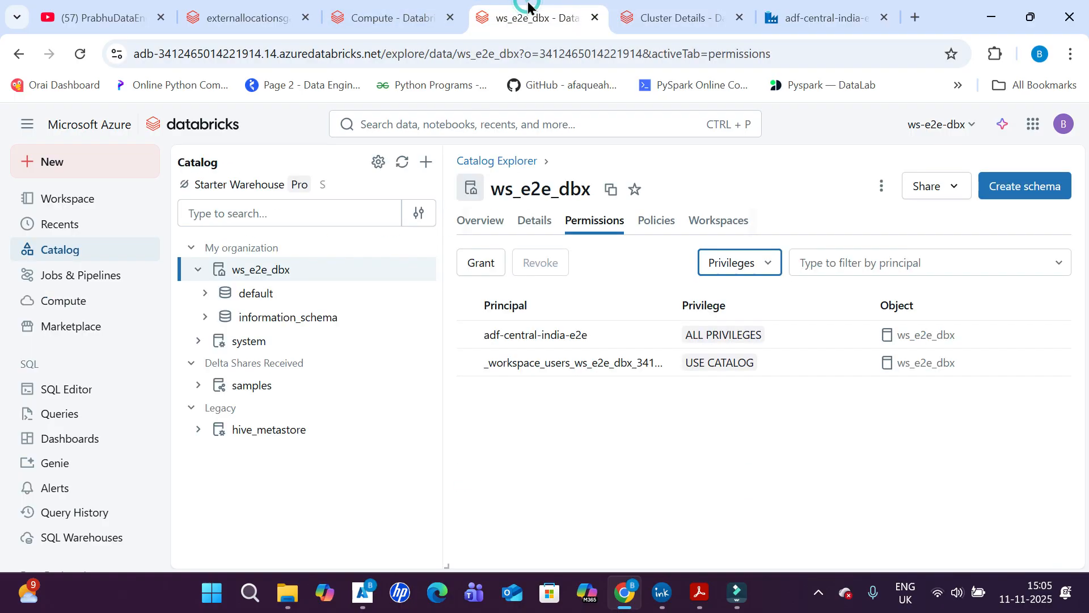
pyautogui.click(255, 272)
pyautogui.click(256, 271)
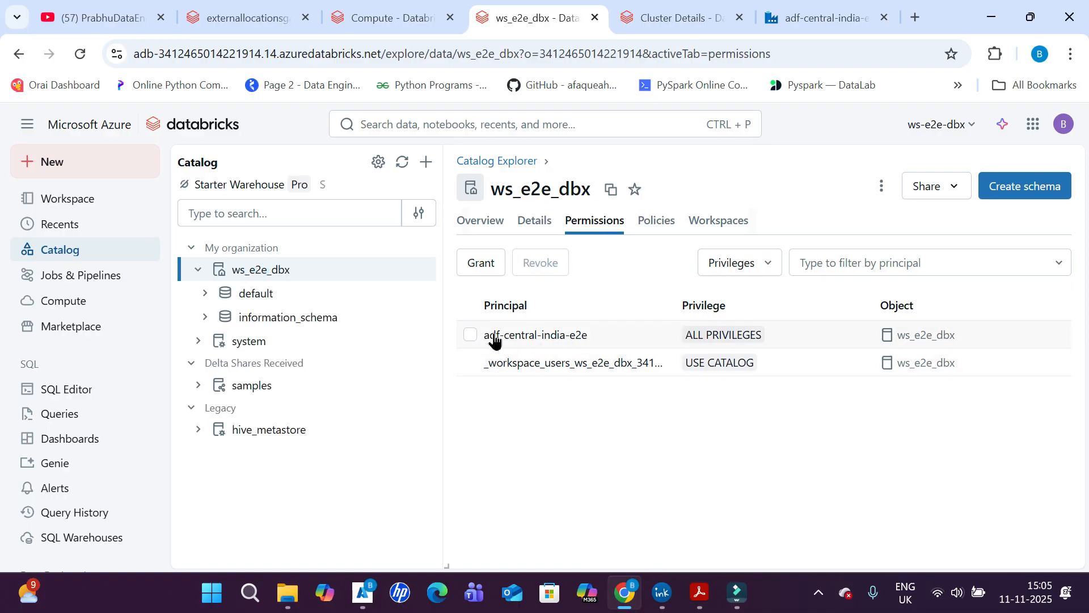
pyautogui.moveTo(586, 348)
pyautogui.click(881, 187)
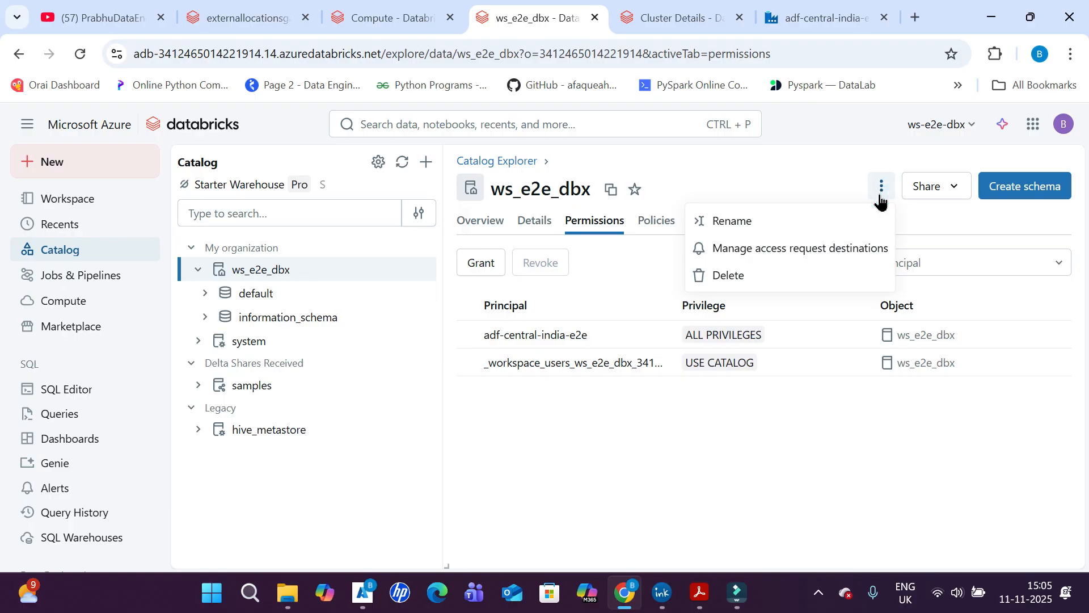
pyautogui.click(868, 452)
# - Start a grant on the ws_e2e_dbx catalog for adf-central-india-e2e, examine the available privileges, and cancel it
pyautogui.click(486, 261)
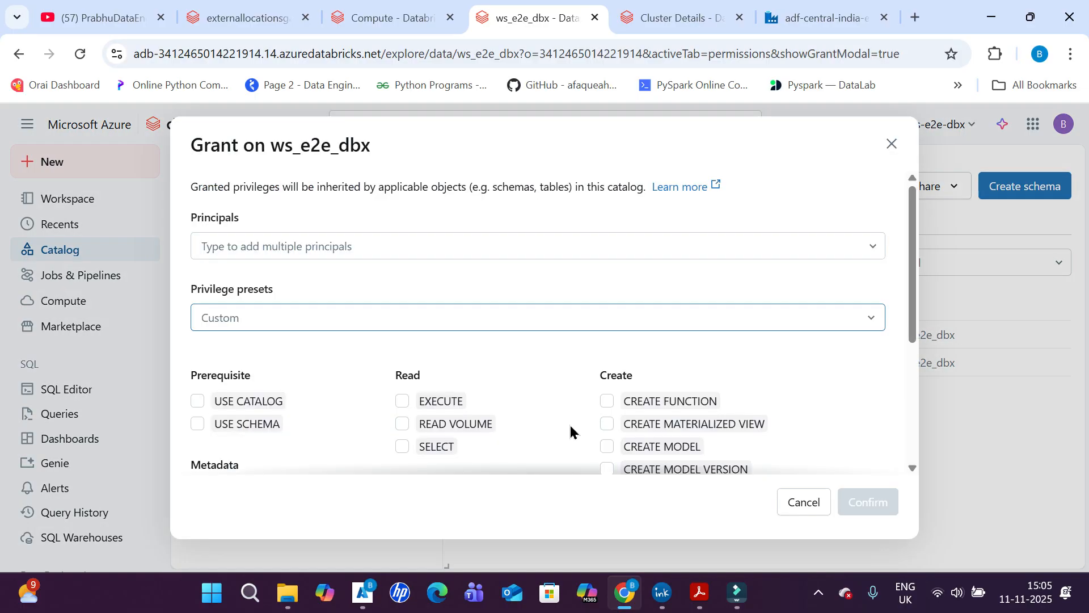
pyautogui.click(218, 246)
pyautogui.write('adf')
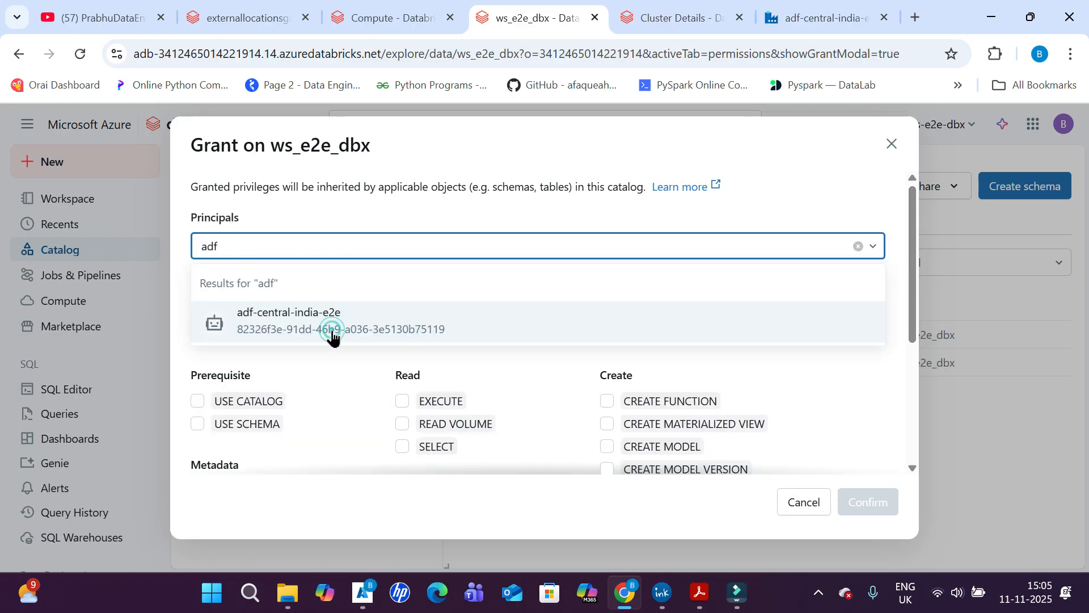
pyautogui.click(331, 334)
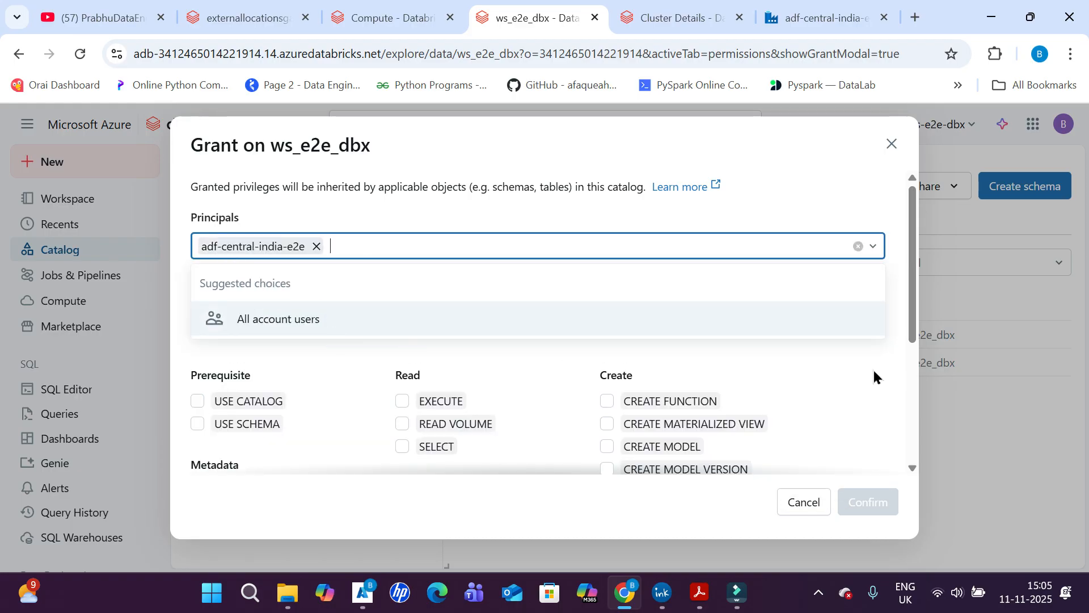
pyautogui.click(713, 173)
pyautogui.scroll(-4, 926, 370)
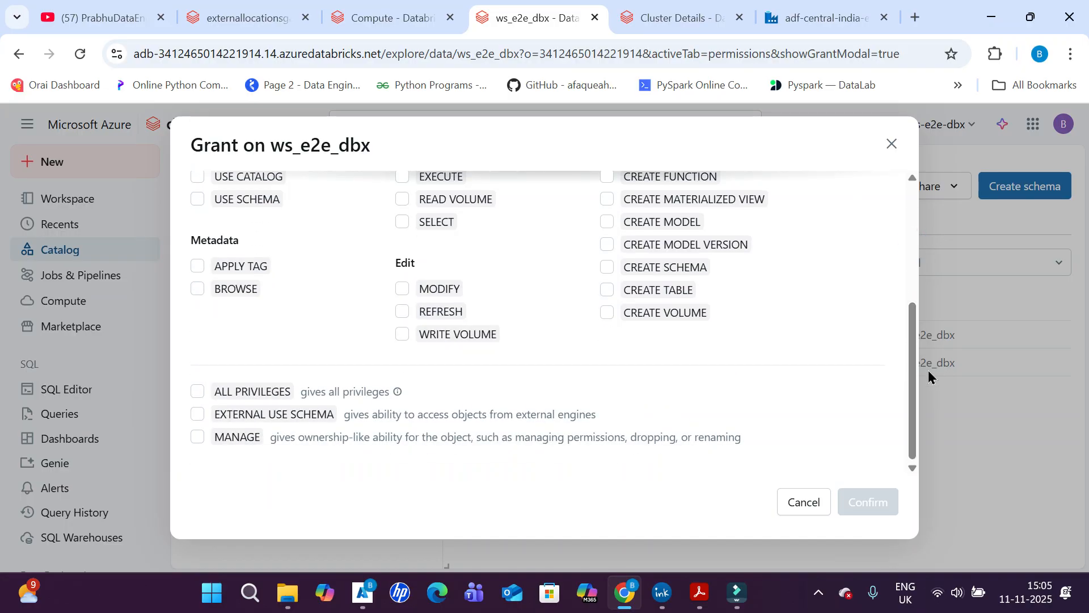
pyautogui.click(802, 503)
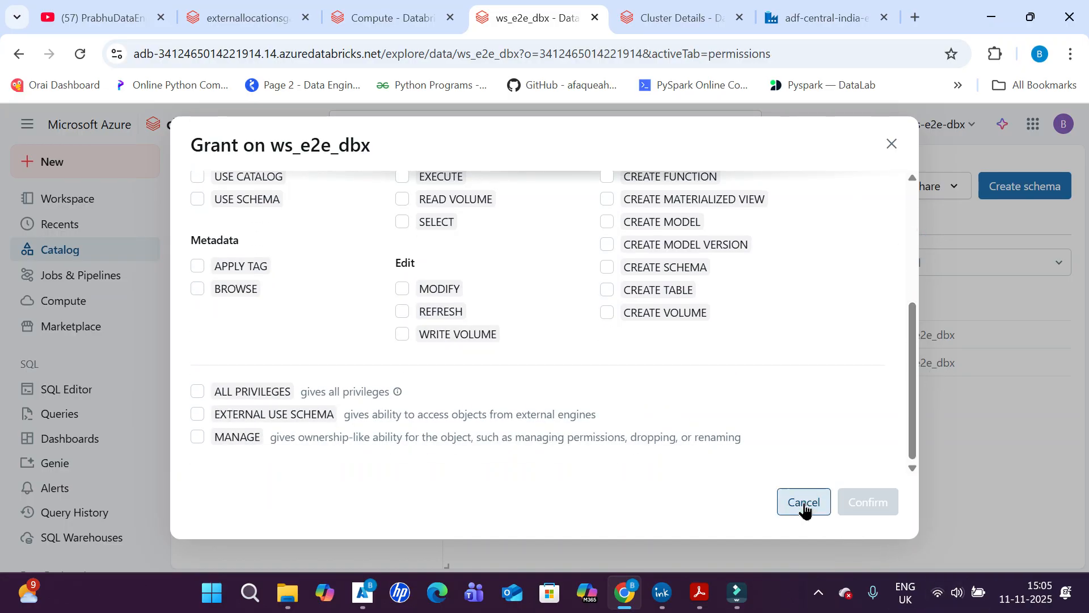
# - Examine the ADF-to-ADB architecture drawing again, and return to the ws_e2e_dbx catalog permissions in the browser
pyautogui.click(700, 592)
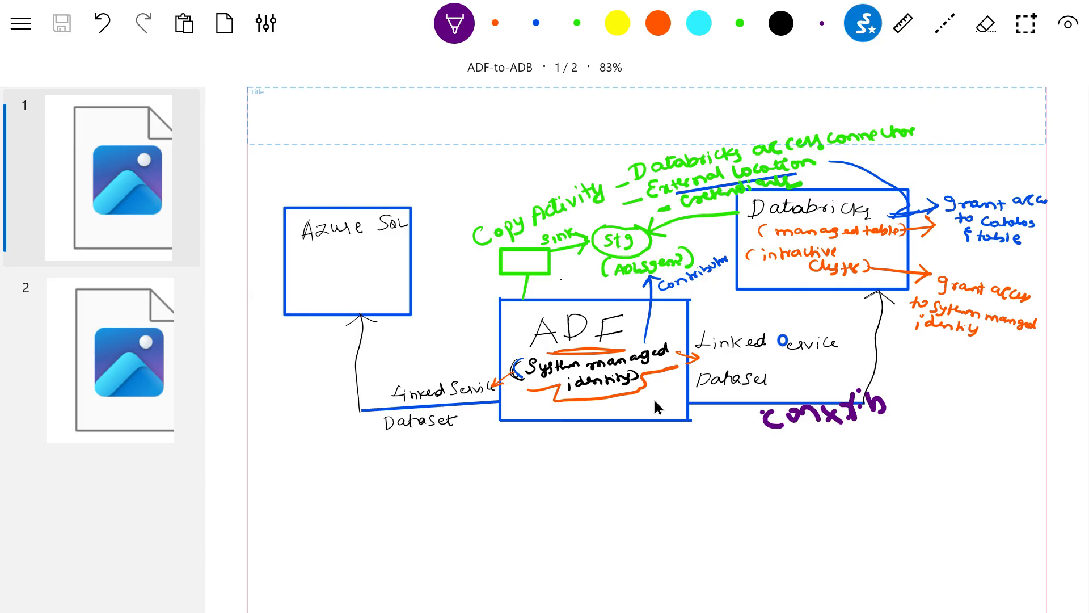
pyautogui.hotkey('alt', 'Tab')
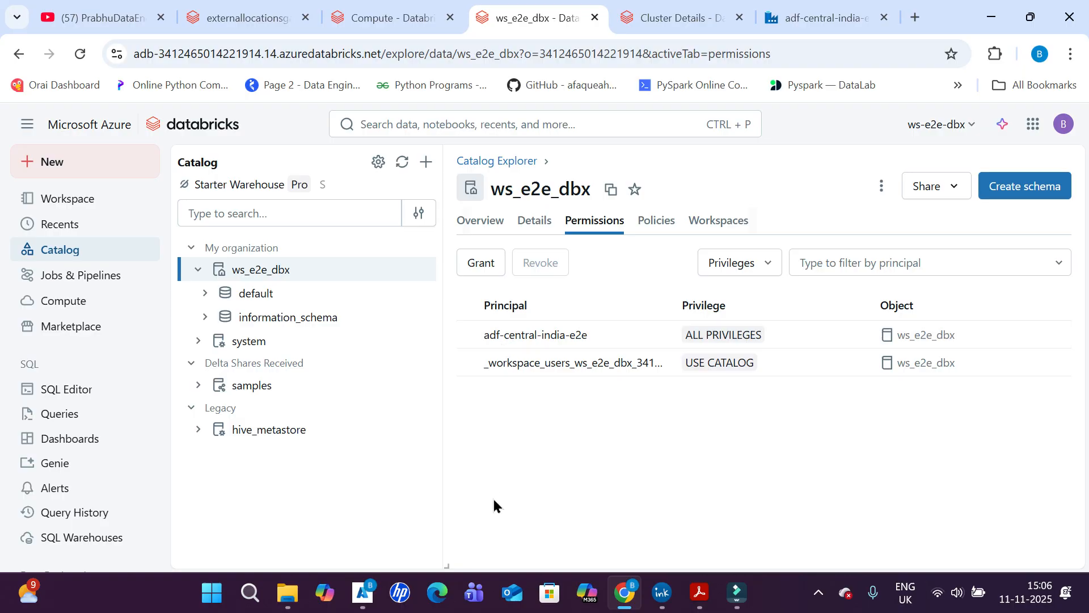
# - Switch to the Azure portal and bring up the role assignments of the sge2e storage account
pyautogui.click(615, 596)
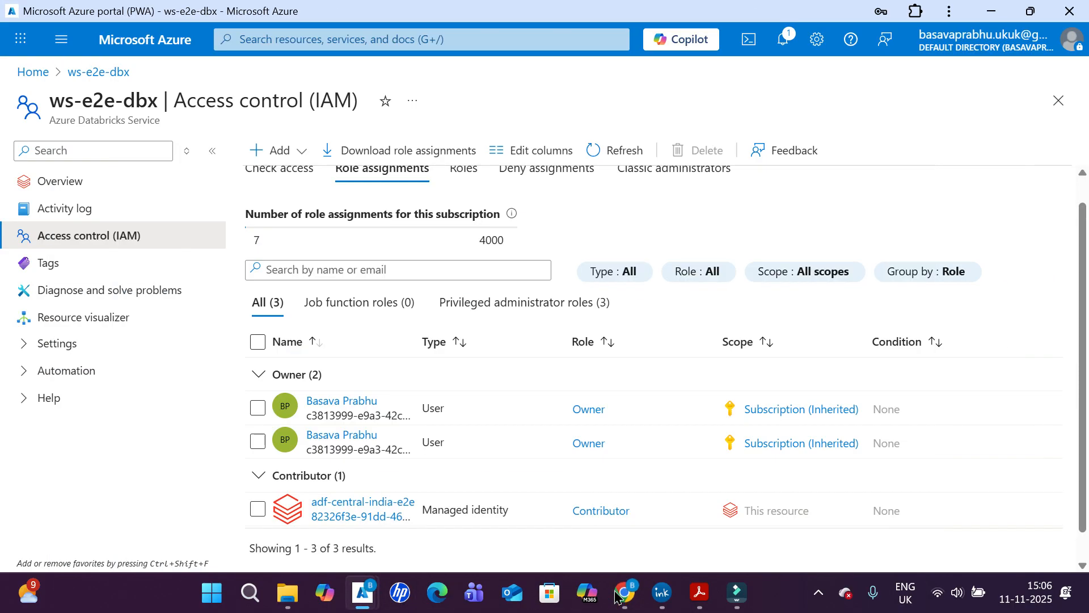
pyautogui.click(615, 595)
pyautogui.click(616, 596)
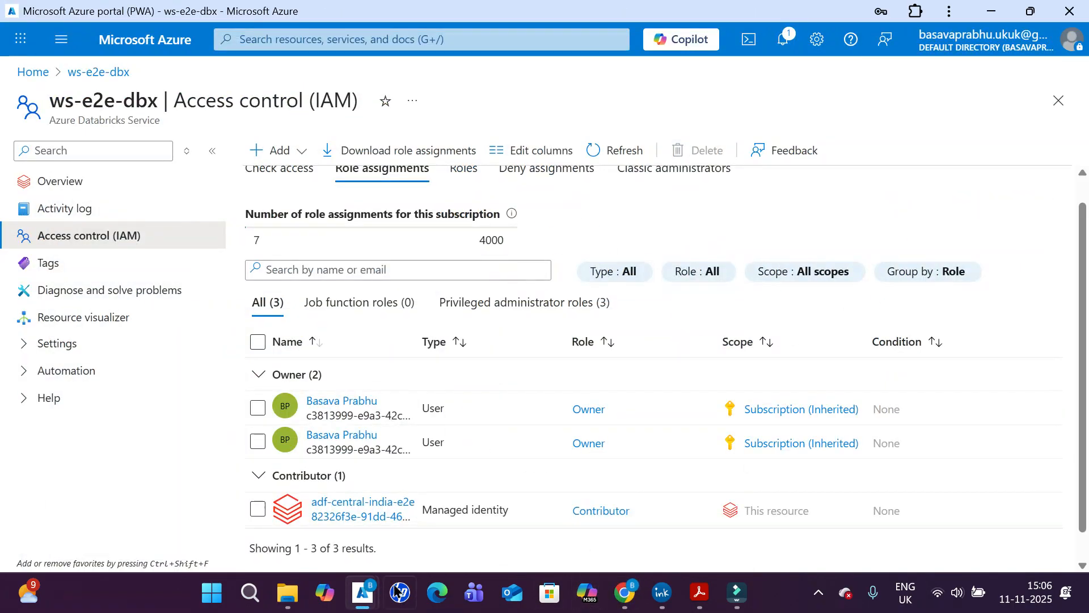
pyautogui.moveTo(373, 593)
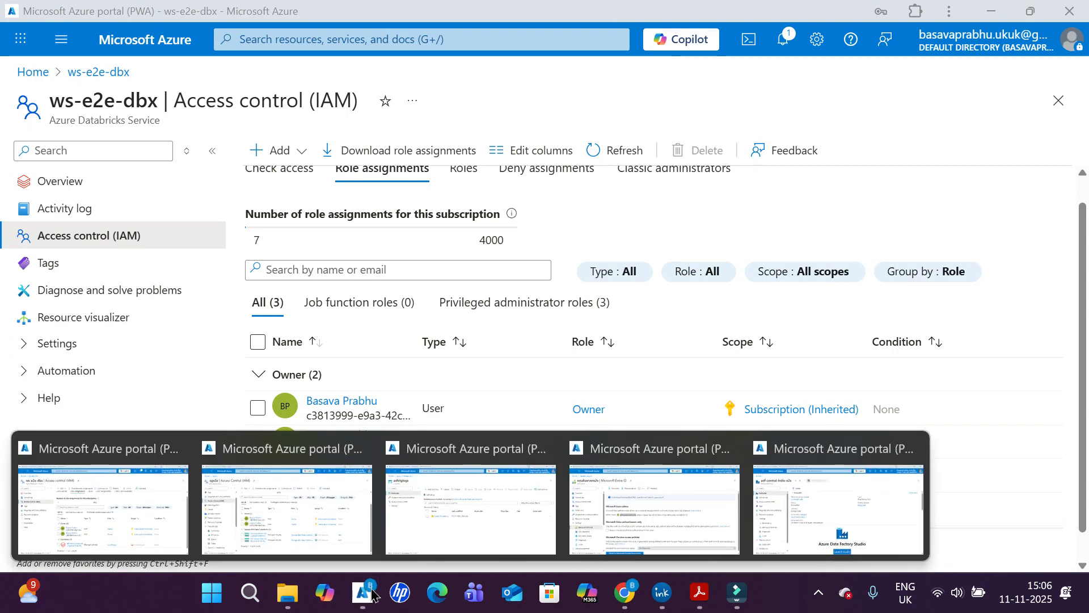
pyautogui.click(301, 516)
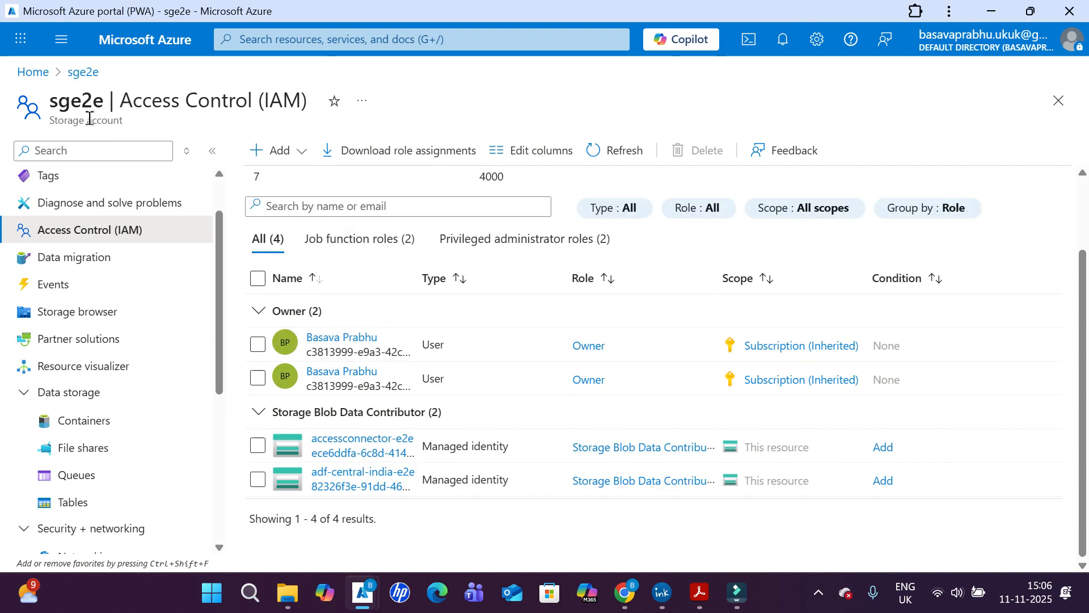
# - Open the sge2e storage account from the portal's recent resources and view the contents of its adfstglogs container
pyautogui.click(33, 78)
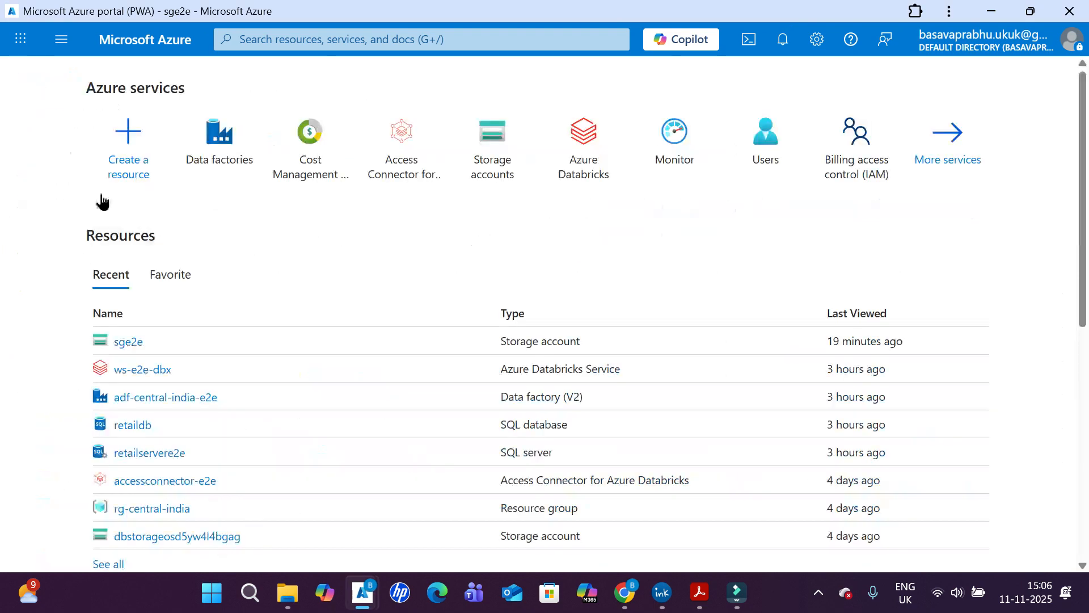
pyautogui.click(122, 344)
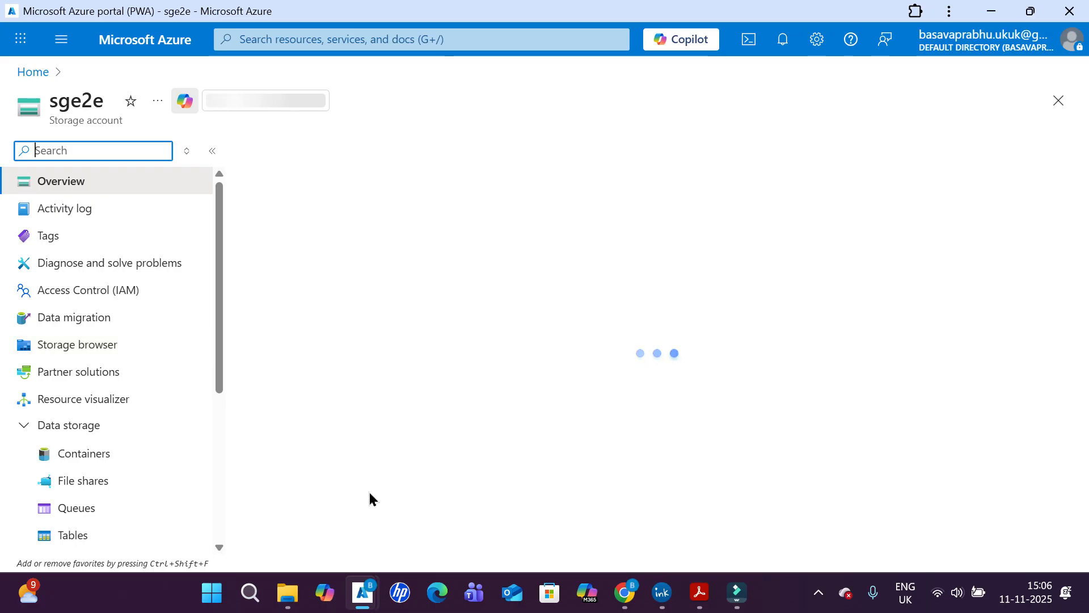
pyautogui.click(115, 476)
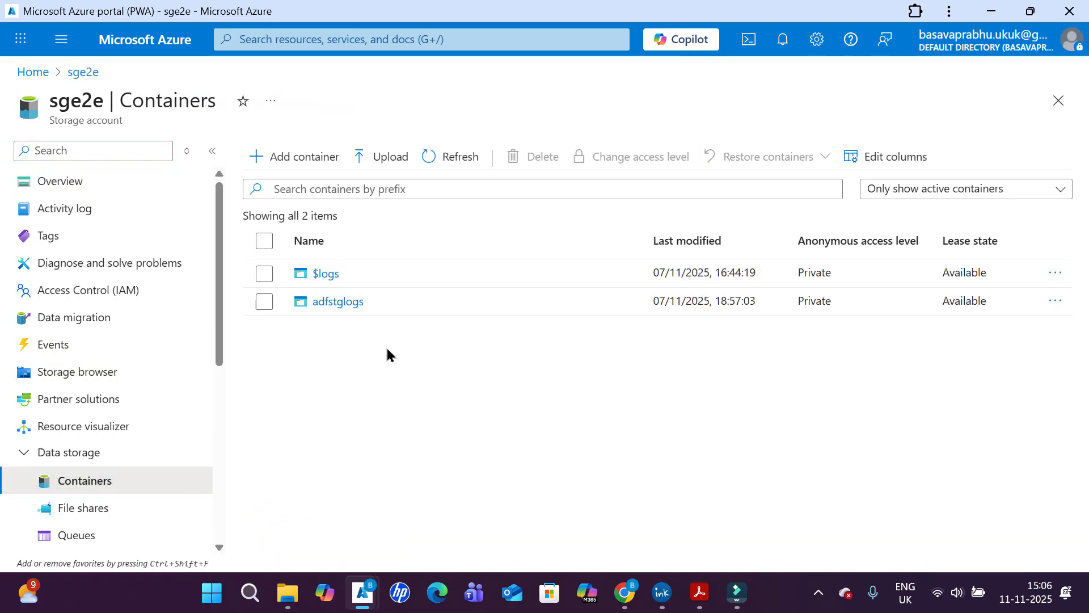
pyautogui.click(331, 306)
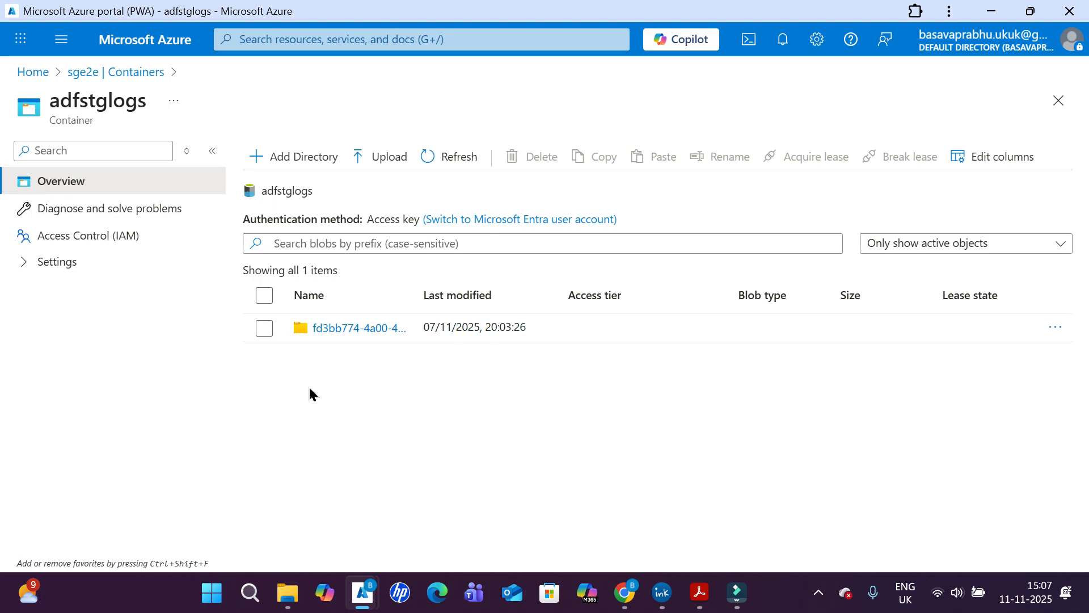
# - Leave the container and review the Storage Blob Data Contributor role assignments on the sge2e storage account
pyautogui.click(81, 73)
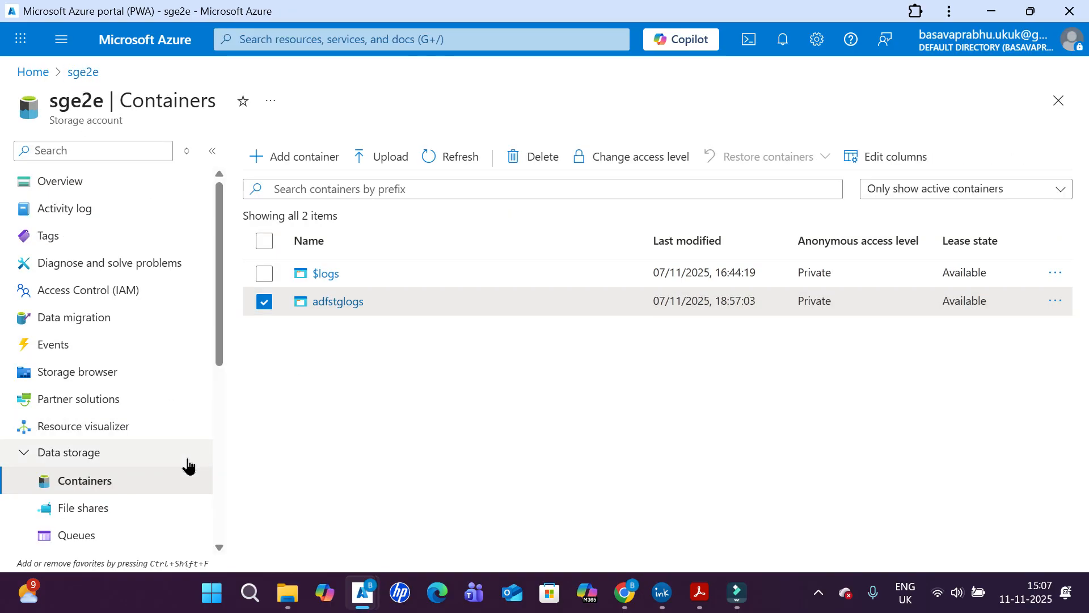
pyautogui.click(100, 294)
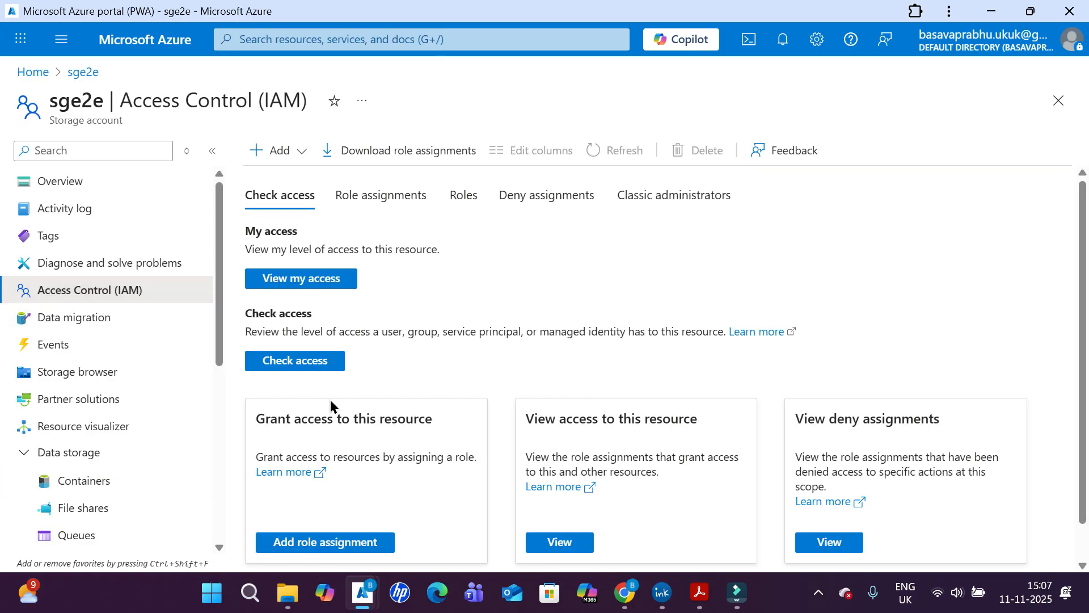
pyautogui.click(365, 202)
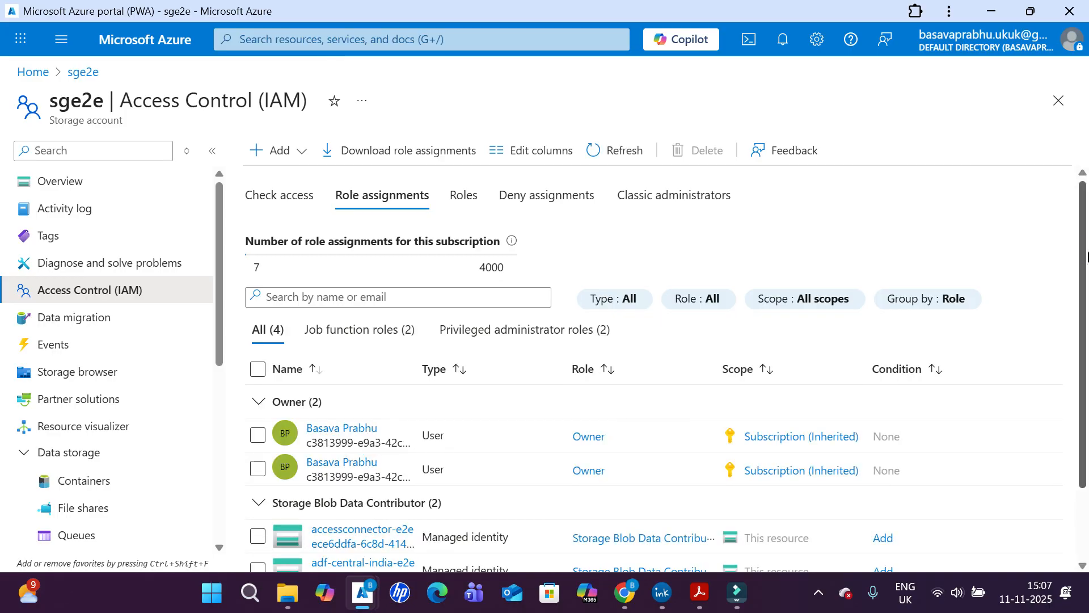
pyautogui.scroll(-2, 1087, 256)
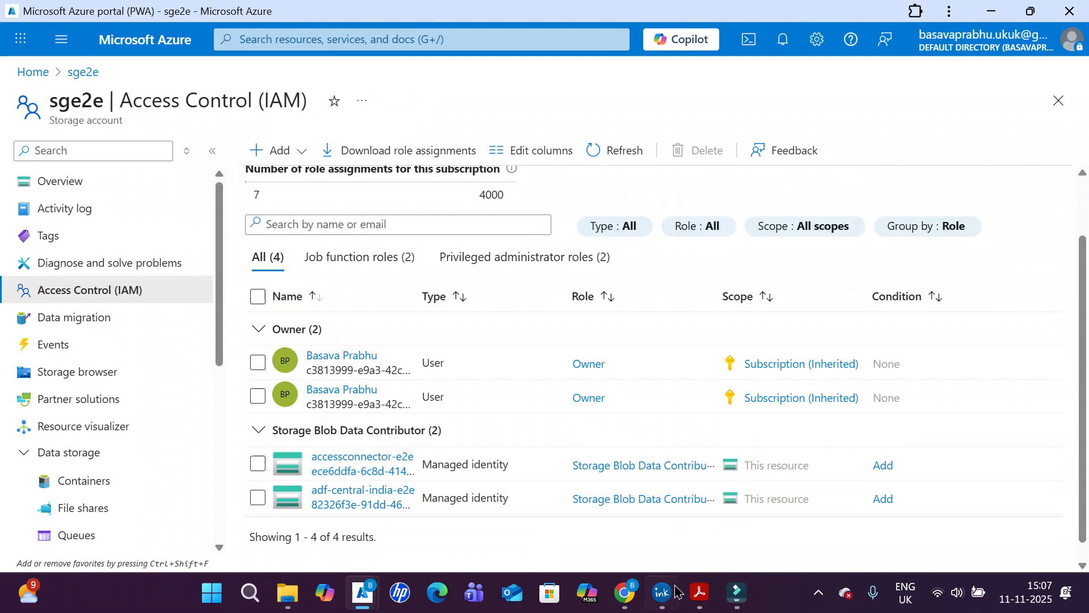
# - Examine the ADF-to-ADB drawing in Acrobat, and revisit the ws_e2e_dbx catalog permissions and cluster details in the Databricks browser window
pyautogui.click(699, 592)
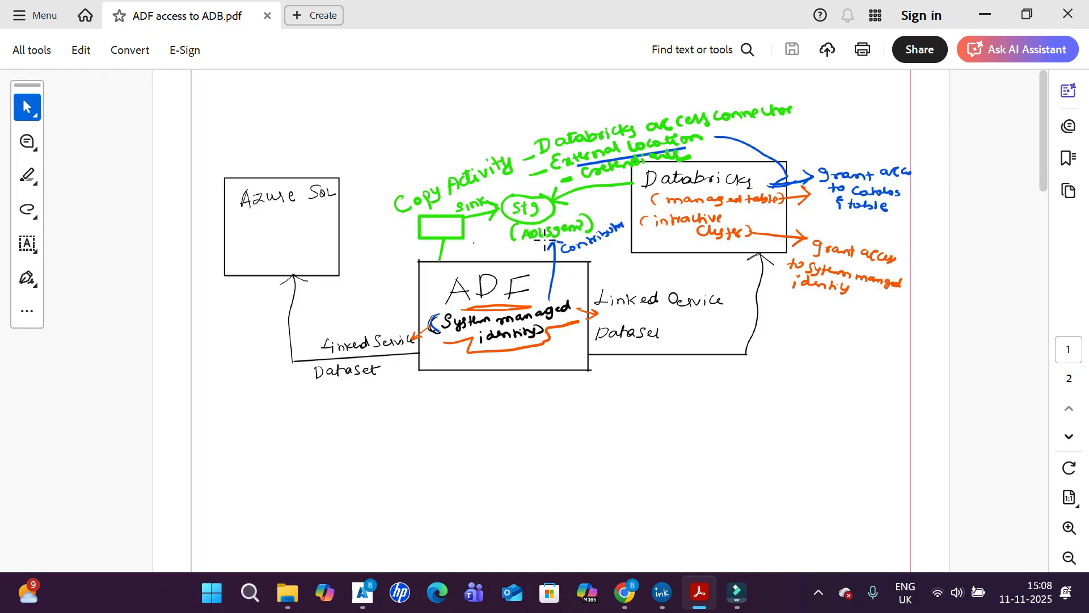
pyautogui.hotkey('alt', 'Tab')
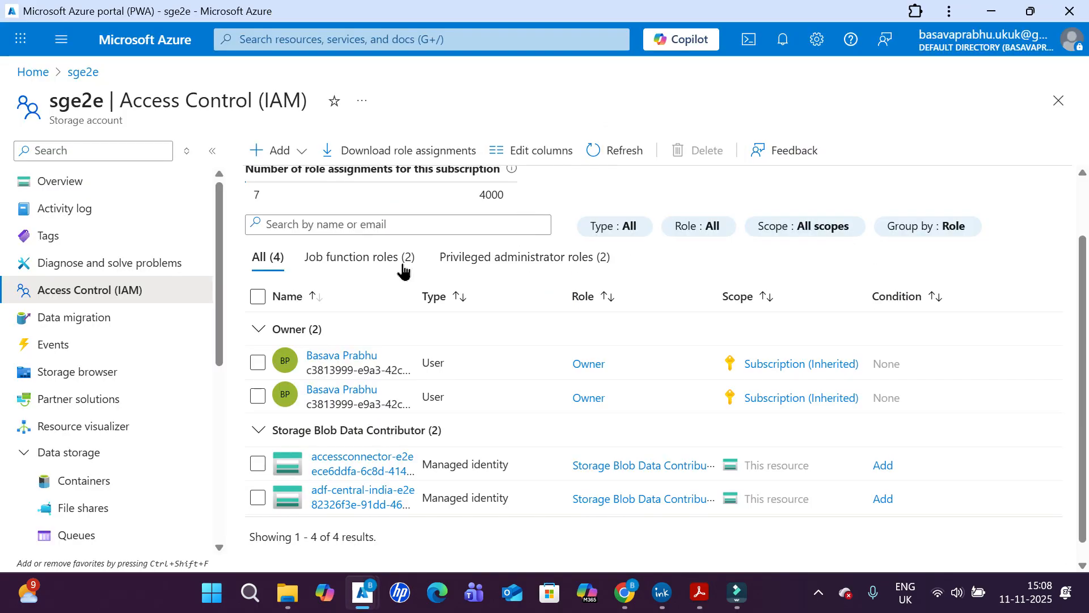
pyautogui.click(623, 593)
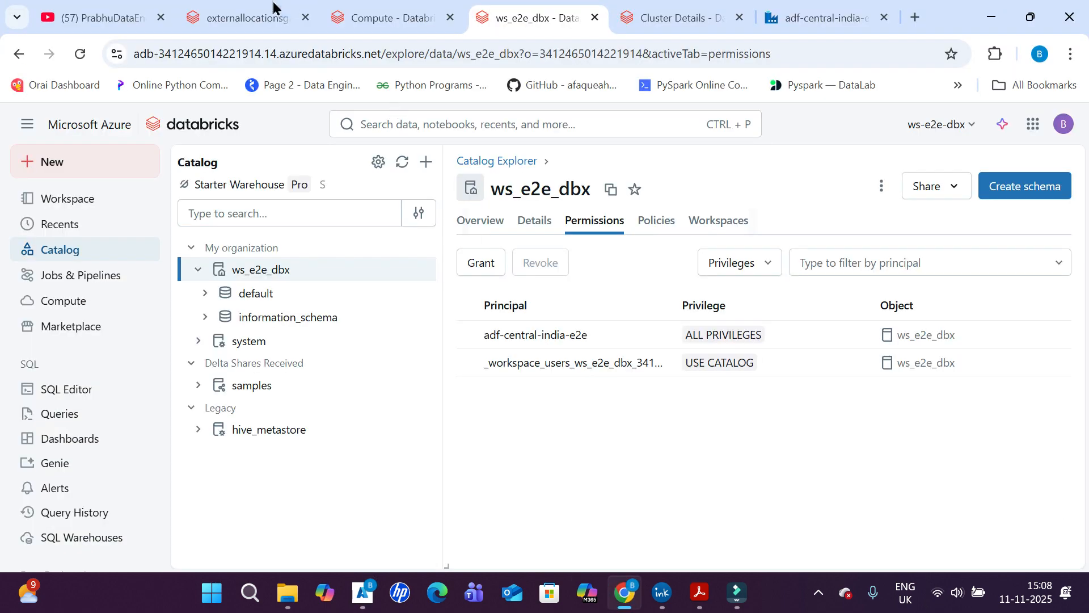
pyautogui.click(660, 12)
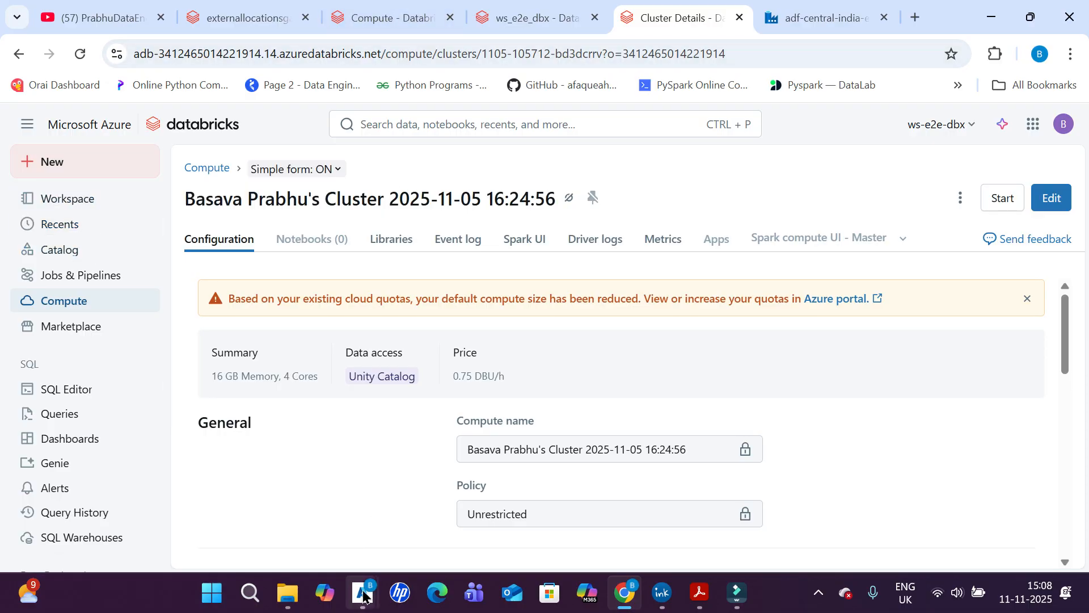
# - Switch to the ws-e2e-dbx window of the Azure portal and open the accessconnector-e2e Databricks access connector's overview
pyautogui.moveTo(363, 593)
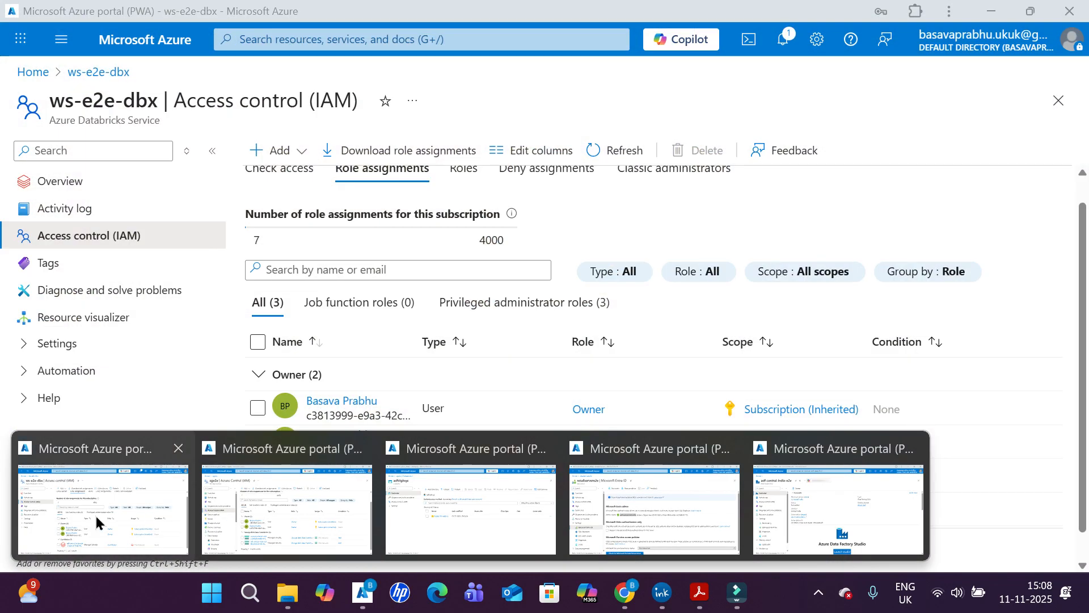
pyautogui.click(96, 522)
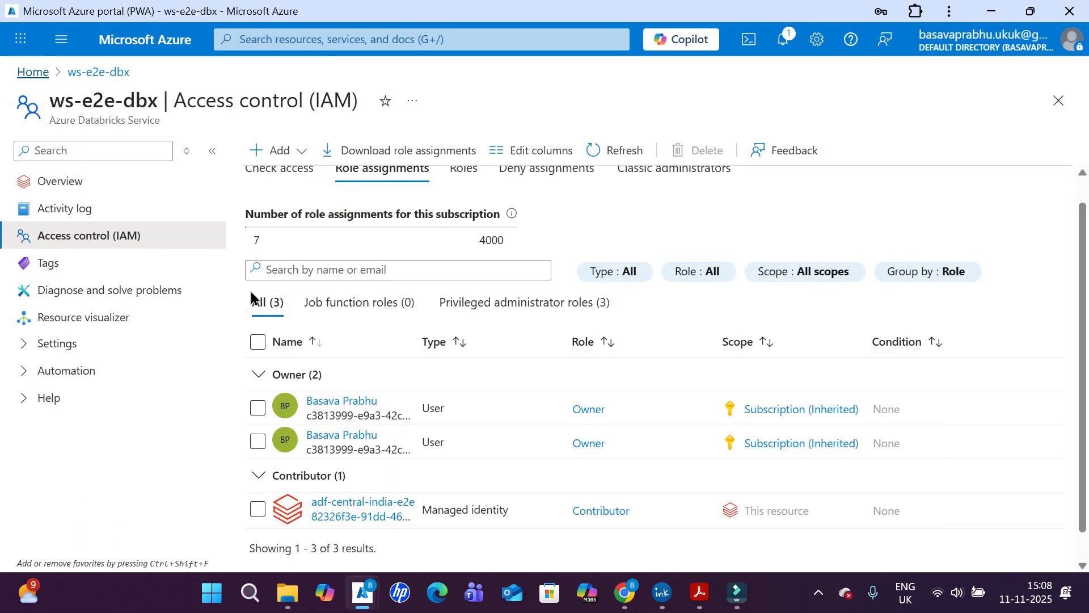
pyautogui.click(165, 478)
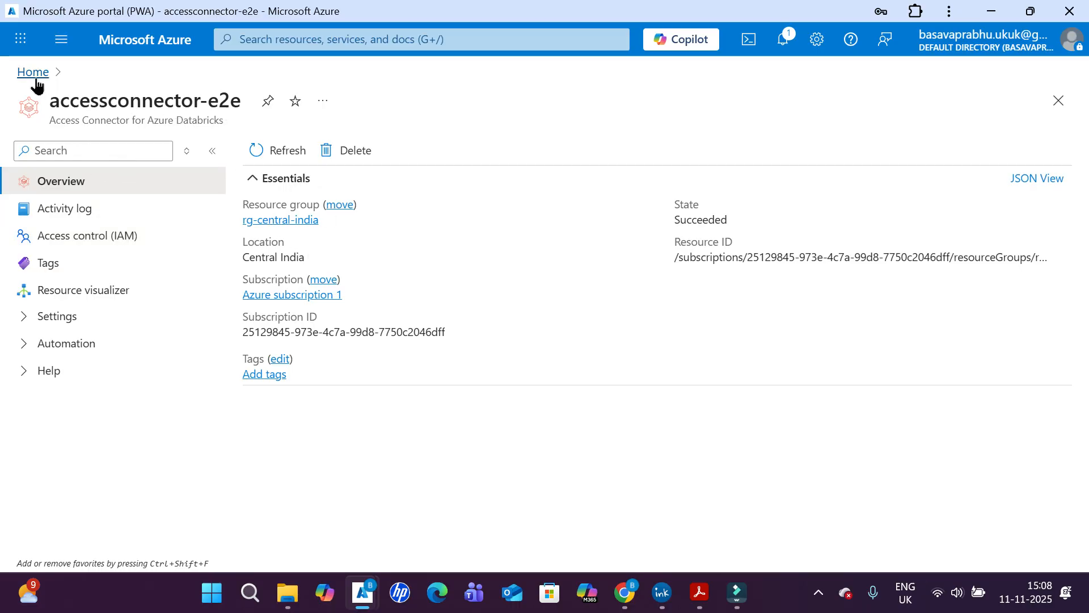
# - Open the sge2e storage account from the portal home and review the roles assigned to accessconnector-e2e and adf-central-india-e2e
pyautogui.click(33, 72)
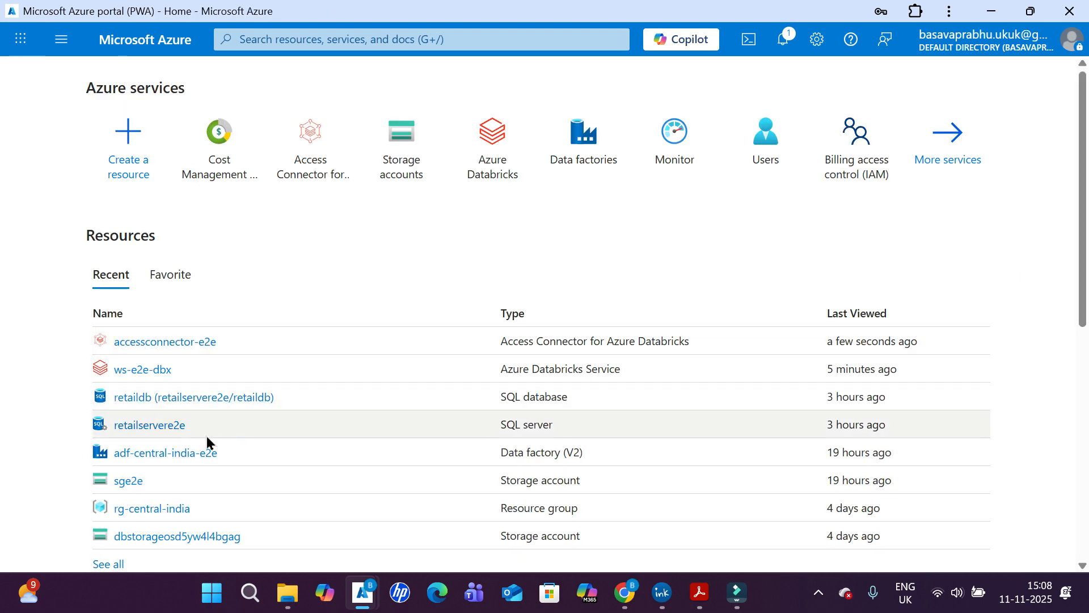
pyautogui.click(130, 481)
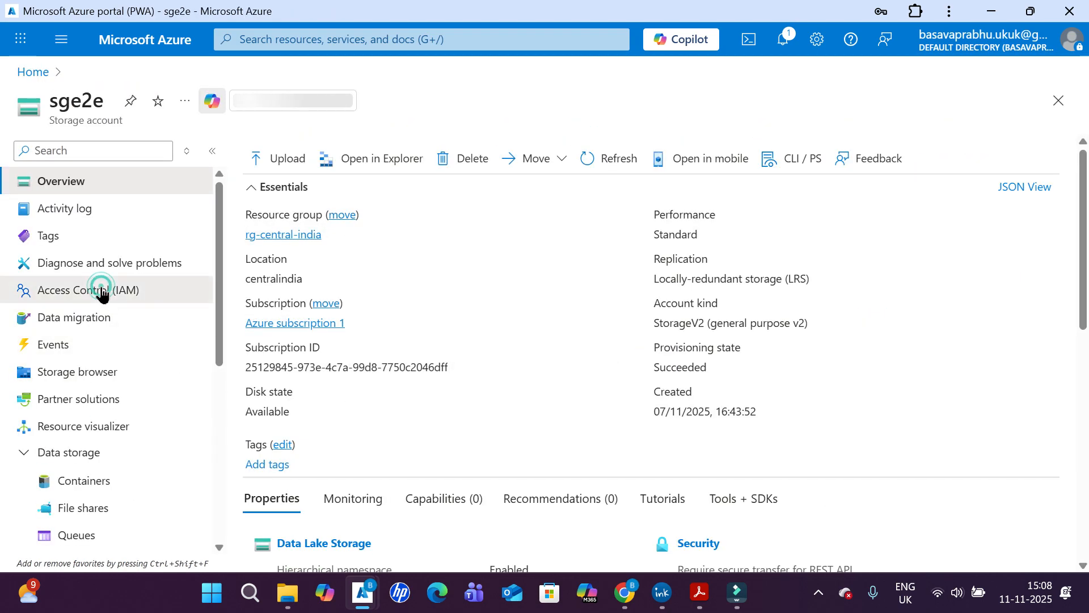
pyautogui.click(71, 289)
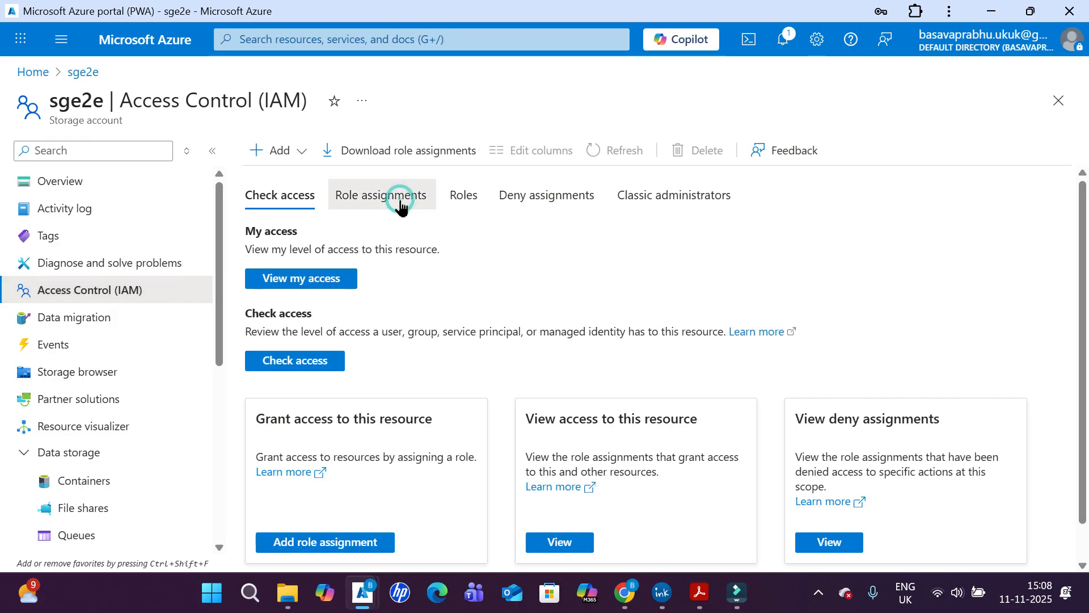
pyautogui.click(400, 202)
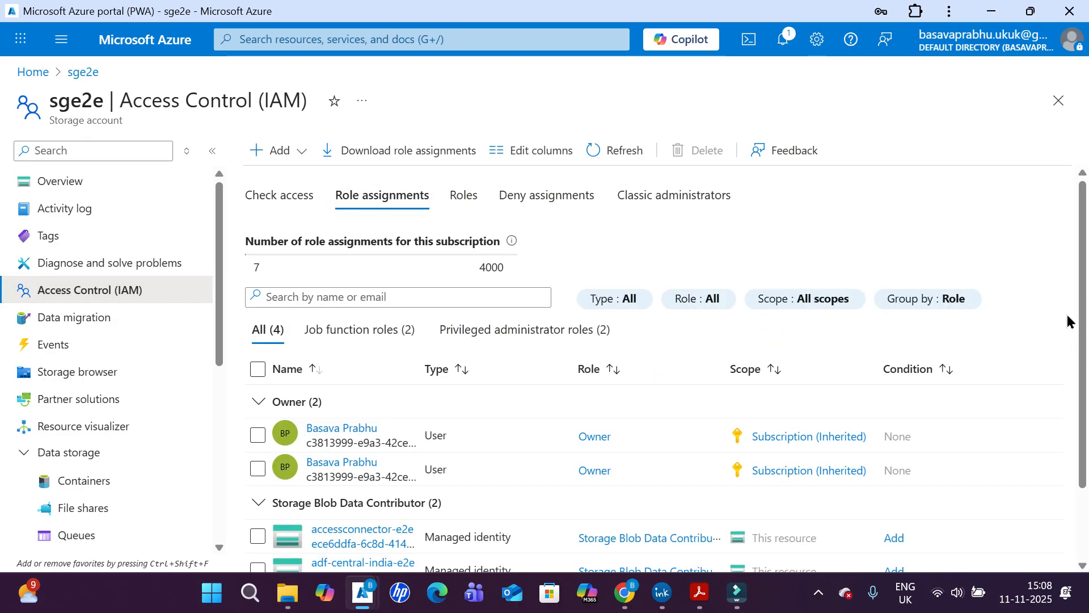
pyautogui.scroll(-3, 1067, 329)
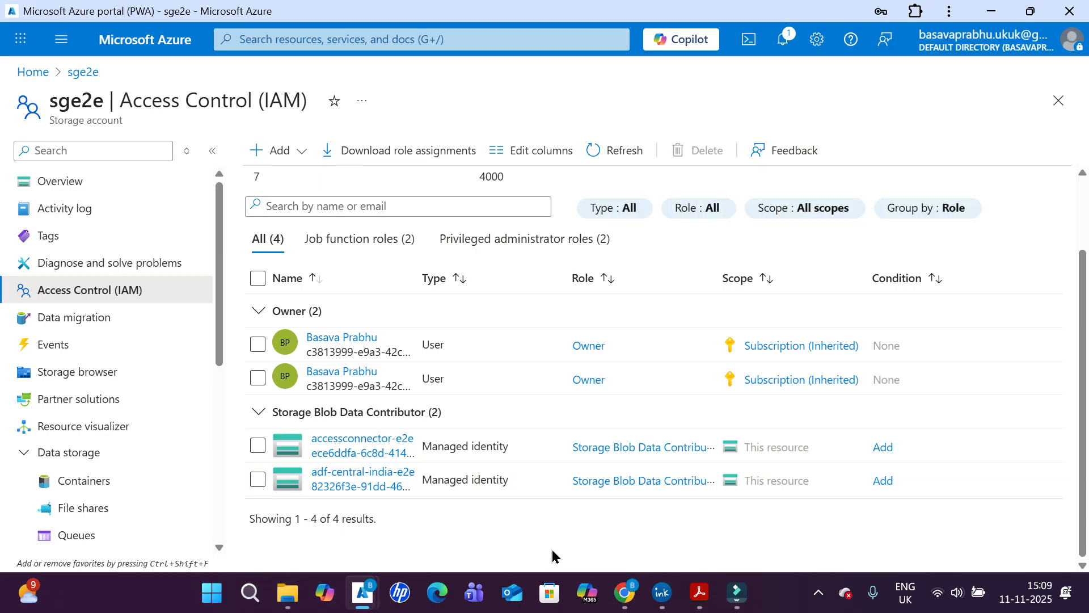
# - Switch to Databricks in the browser and view the external locations in the catalog's external data
pyautogui.click(624, 593)
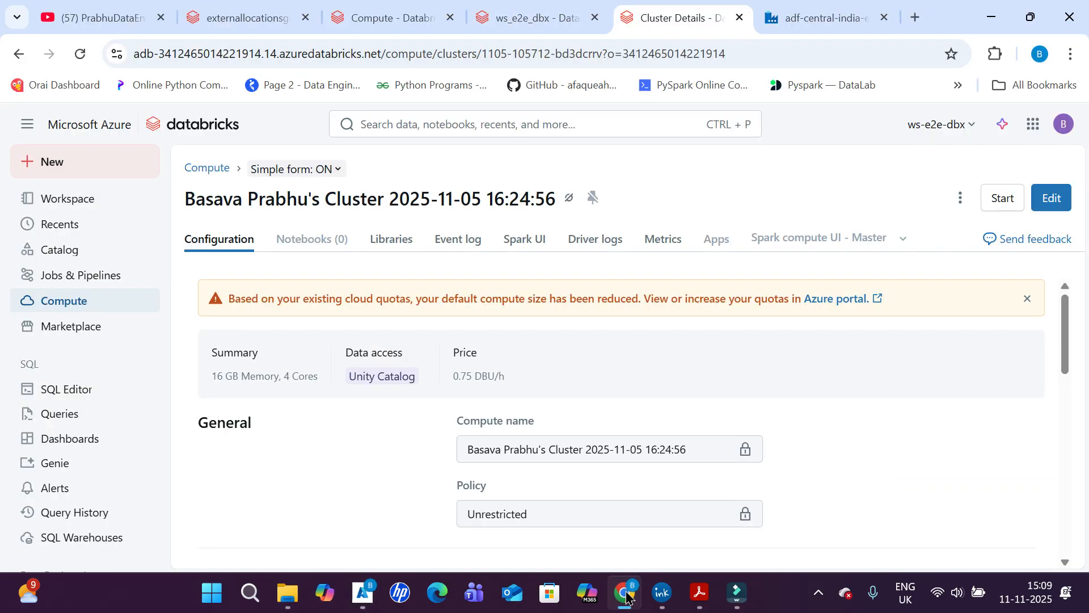
pyautogui.click(543, 7)
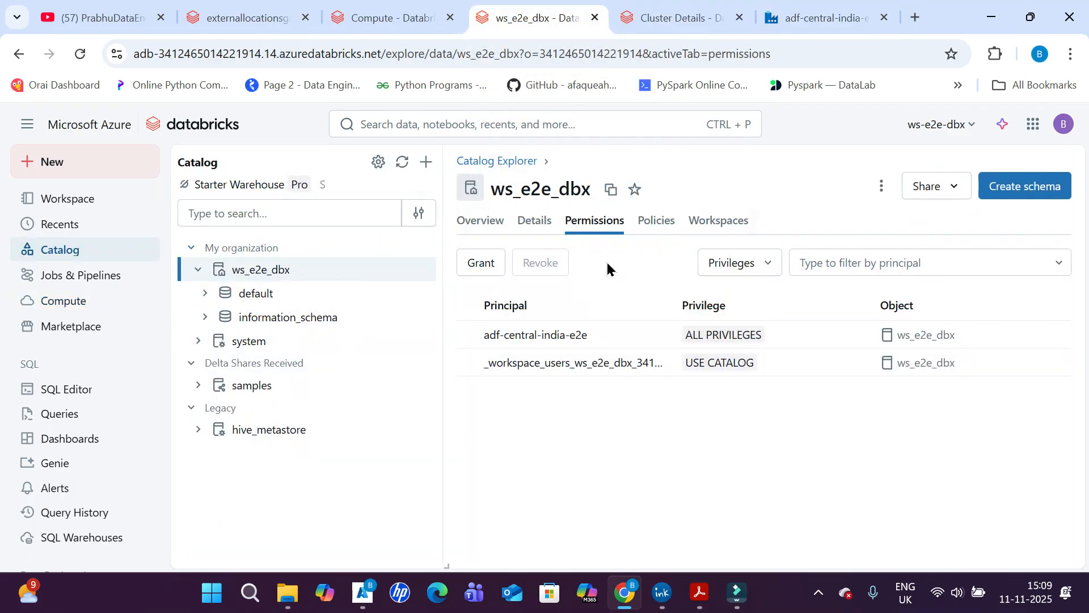
pyautogui.click(104, 254)
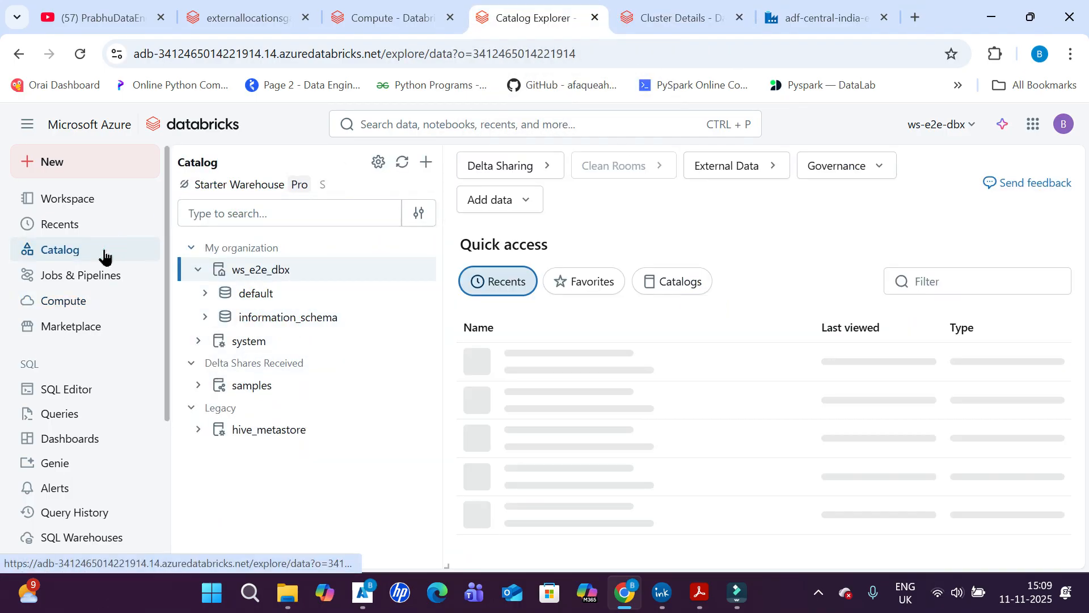
pyautogui.click(750, 169)
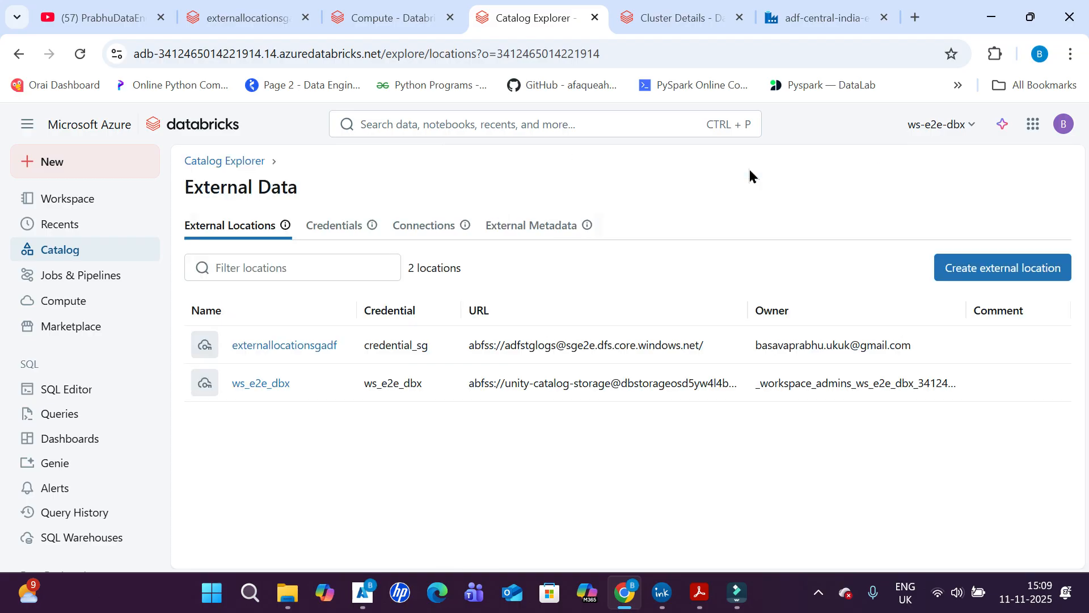
# - Open the credential_sg storage credential and highlight its Connector Id
pyautogui.click(313, 229)
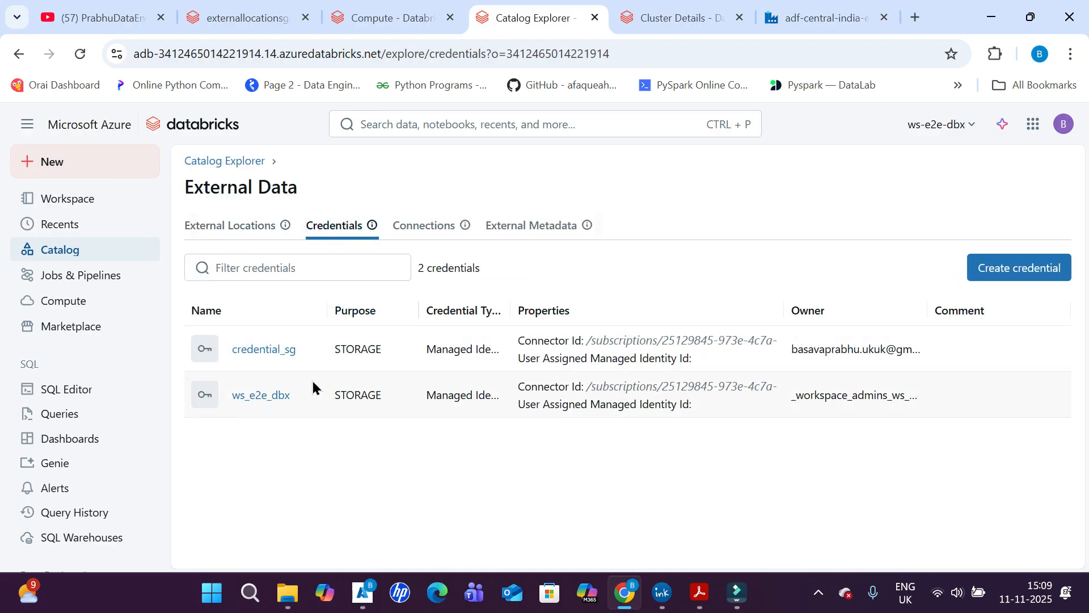
pyautogui.click(257, 353)
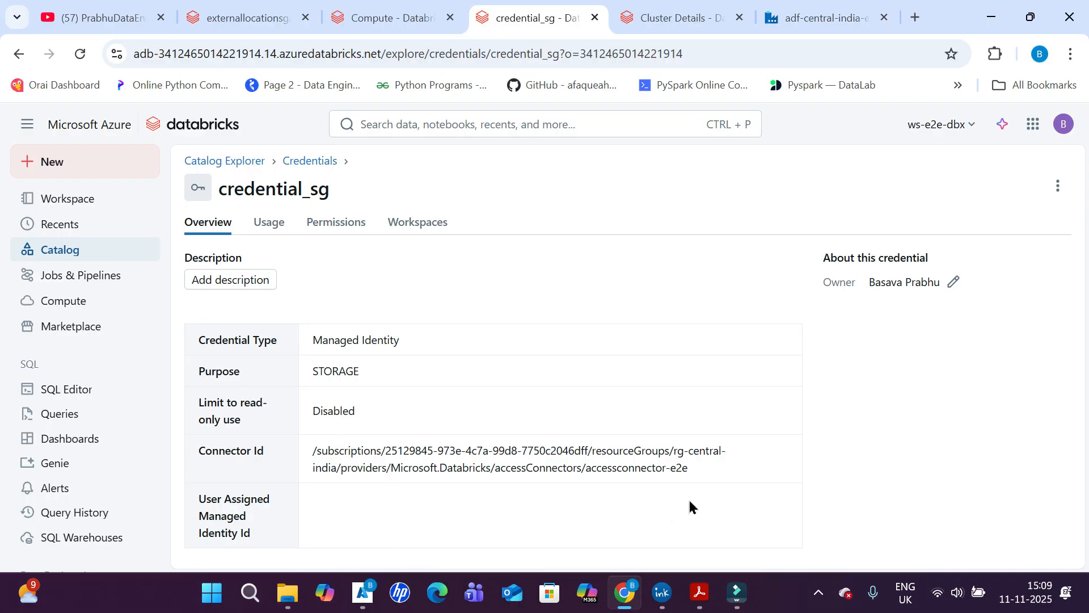
pyautogui.moveTo(686, 470); pyautogui.dragTo(288, 464)
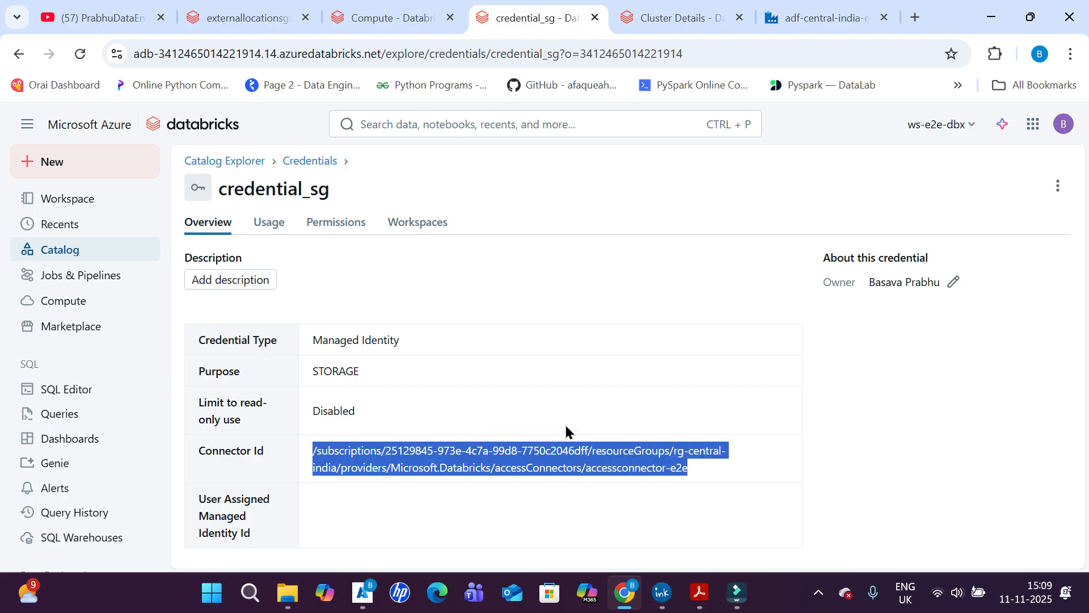
# - Return to the sge2e role assignments in the Azure portal and open the accessconnector-e2e managed identity's overview to inspect its properties
pyautogui.click(364, 592)
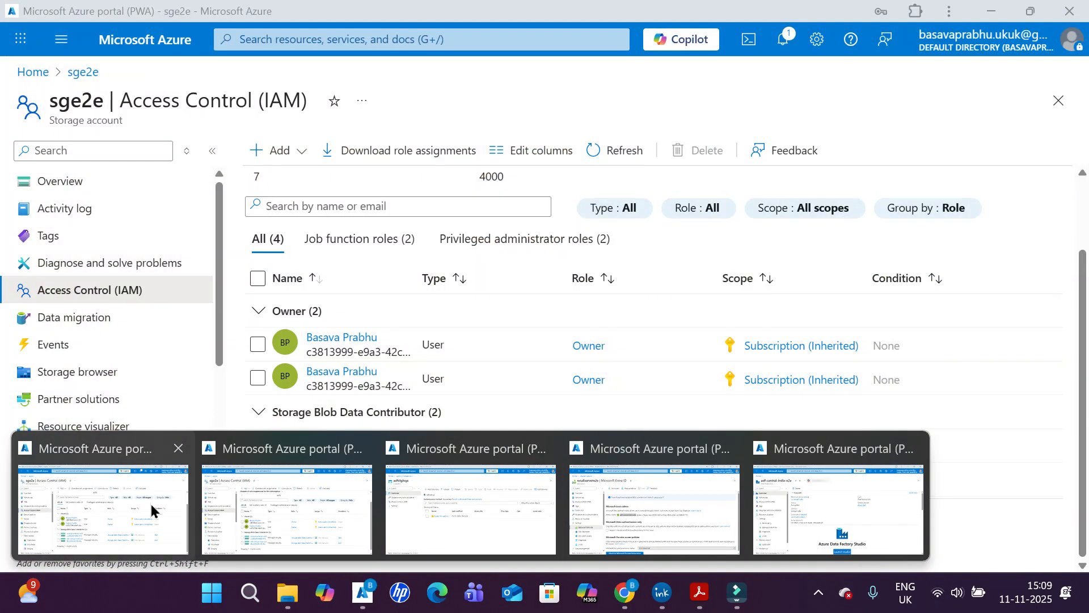
pyautogui.click(152, 507)
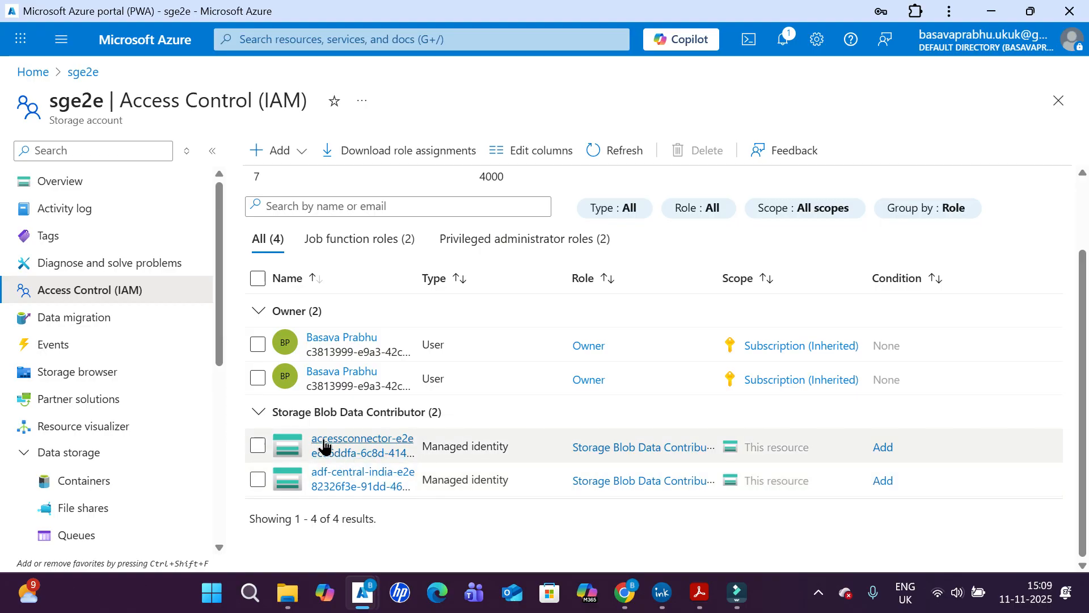
pyautogui.click(324, 443)
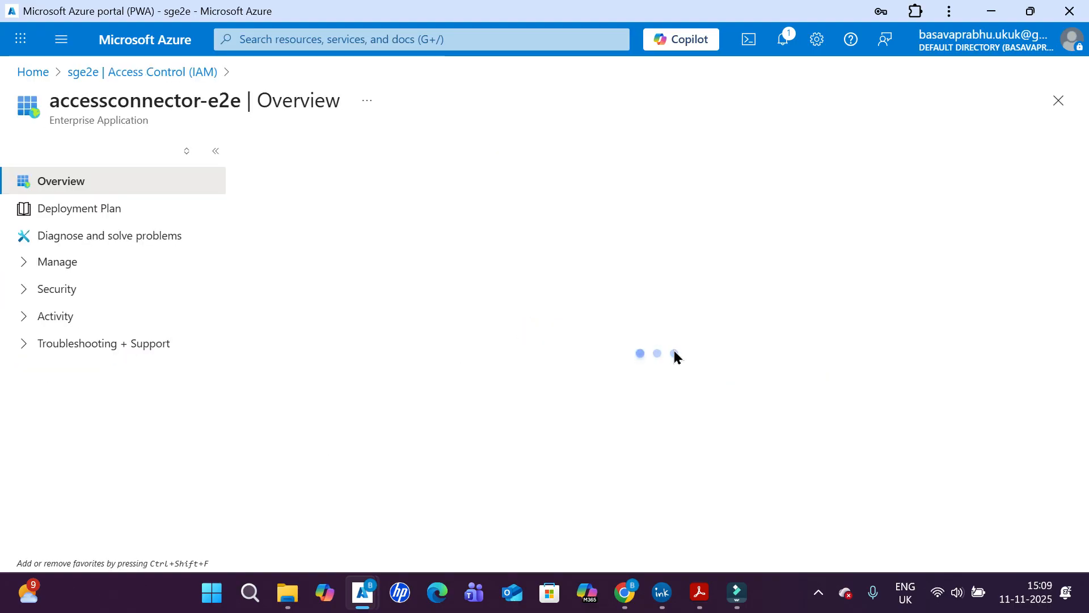
pyautogui.moveTo(674, 350); pyautogui.dragTo(399, 254)
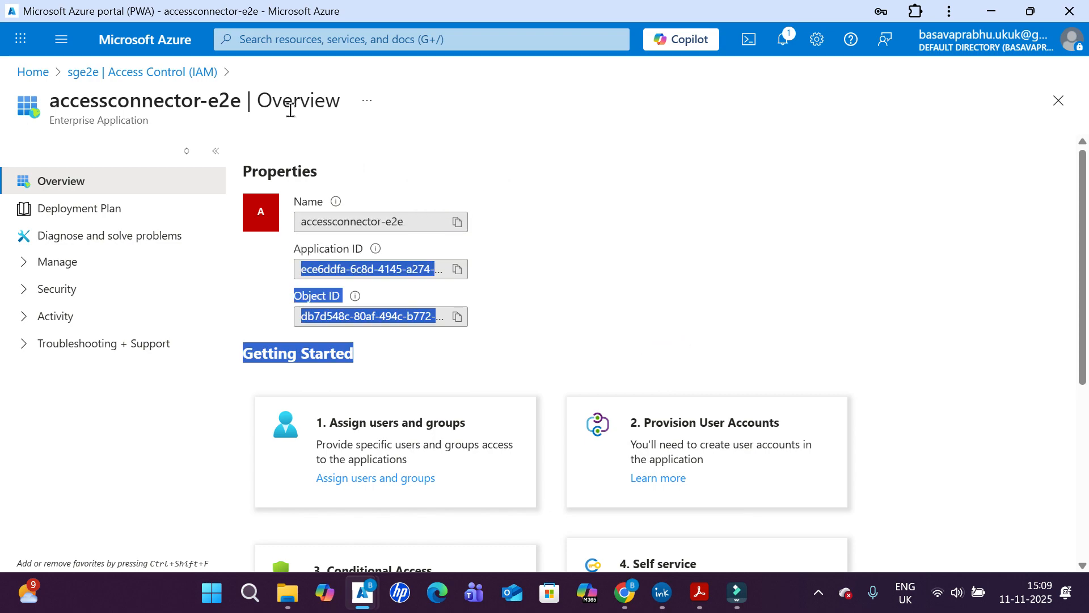
# - Search the portal for accessconnector, list the Access Connector for Azure Databricks resources, and open accessconnector-e2e to inspect its Resource ID
pyautogui.click(198, 107)
pyautogui.doubleClick(141, 107)
pyautogui.hotkey('ctrl', 'c')
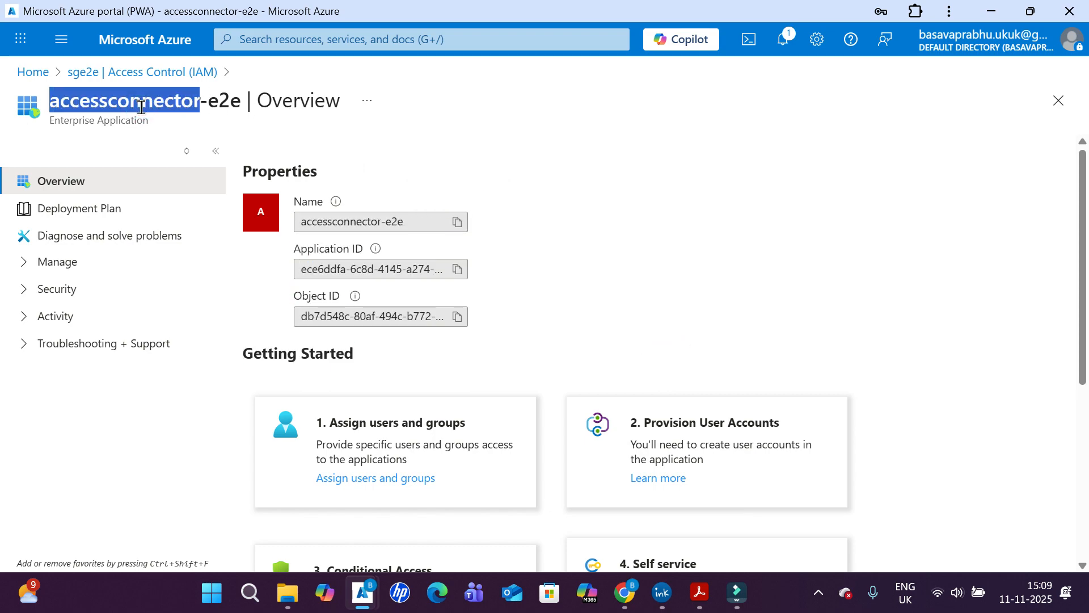
pyautogui.click(348, 33)
pyautogui.hotkey('ctrl', 'v')
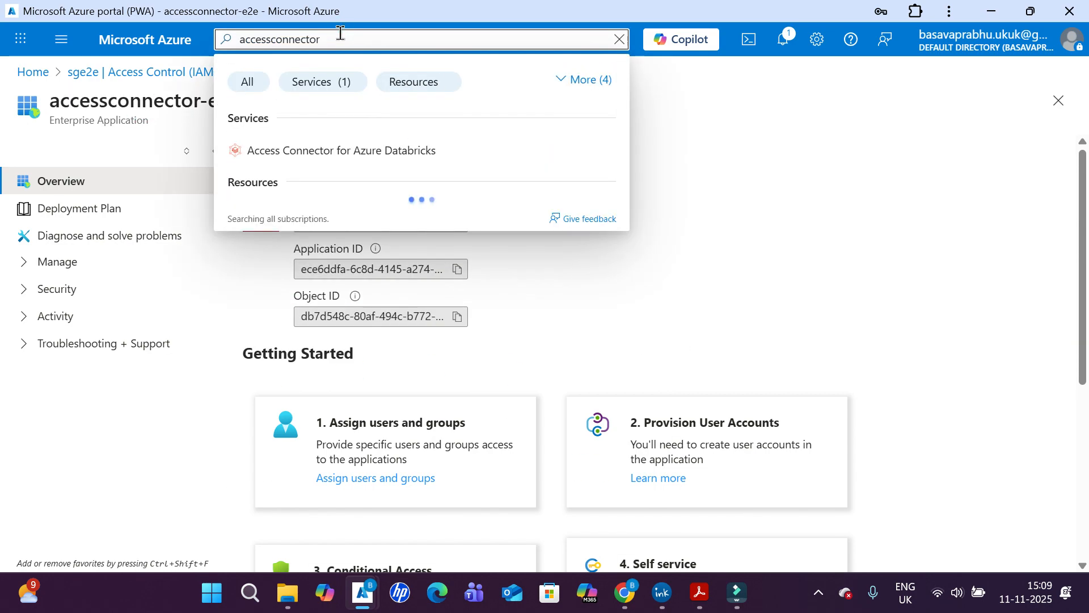
pyautogui.click(357, 152)
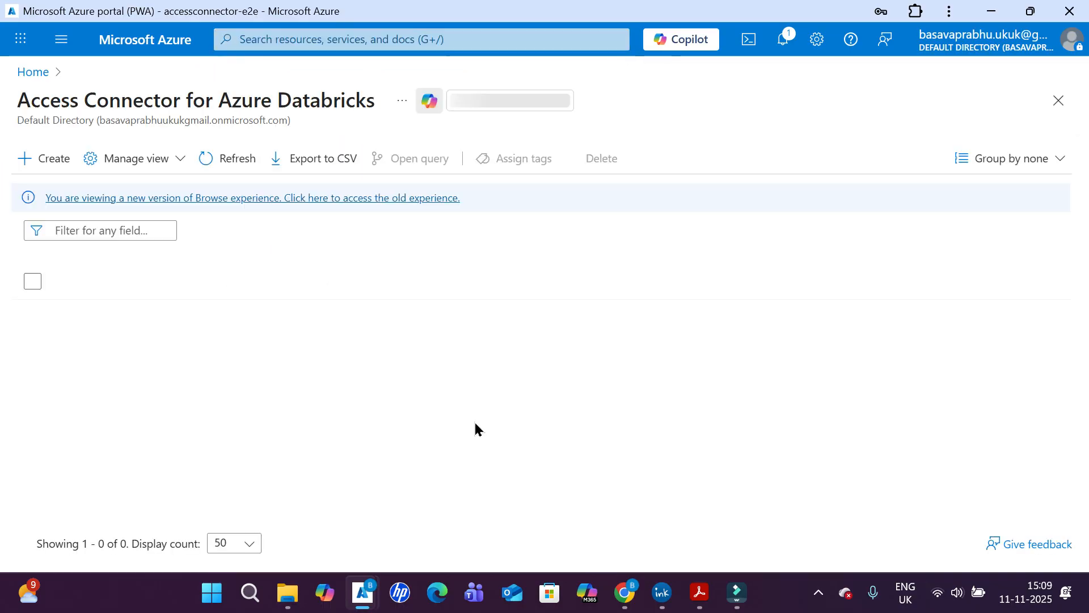
pyautogui.click(127, 315)
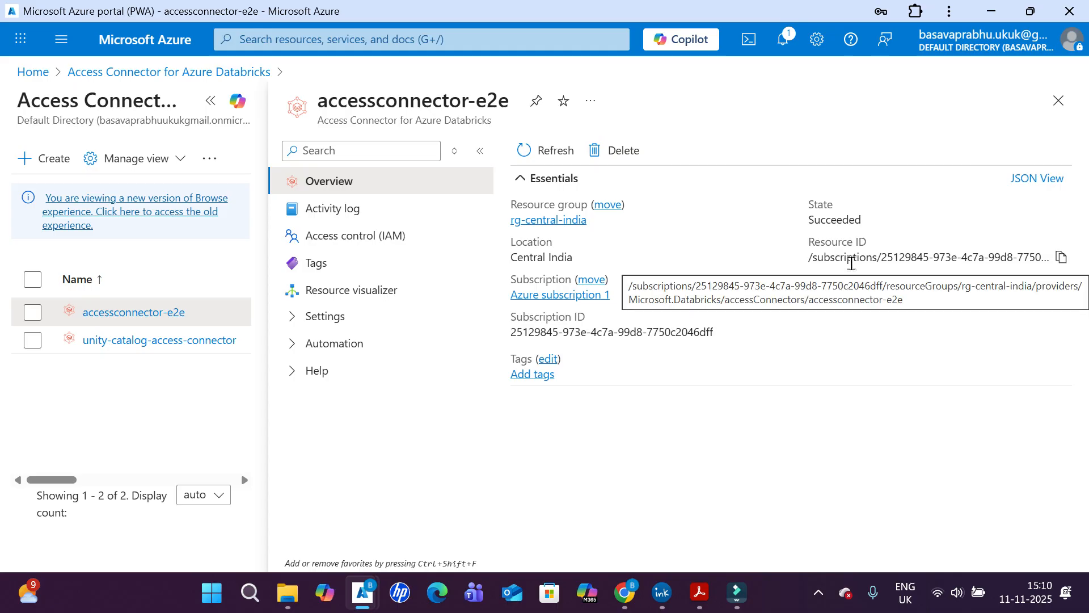
# - Switch to Databricks in the browser, check the permissions of credential_sg, and open the externallocationsgadf external location from the catalog's external data
pyautogui.click(636, 596)
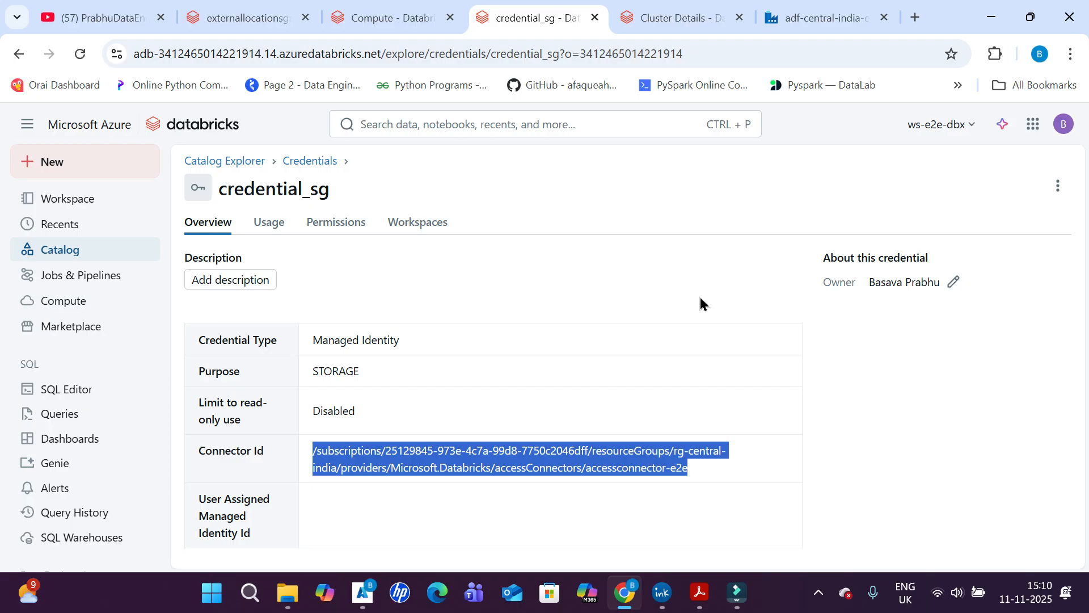
pyautogui.click(329, 230)
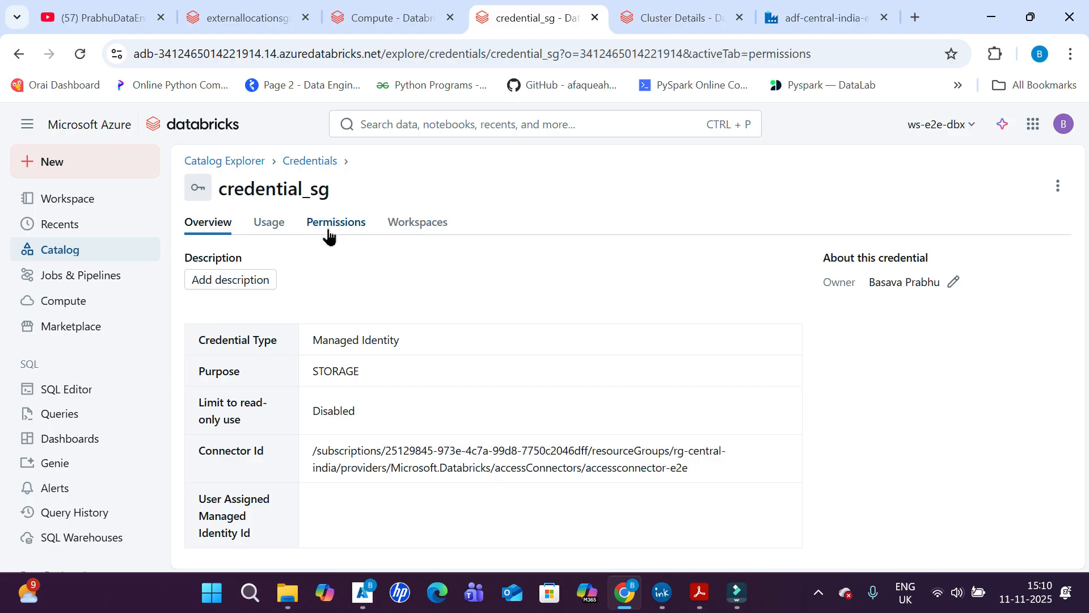
pyautogui.click(215, 164)
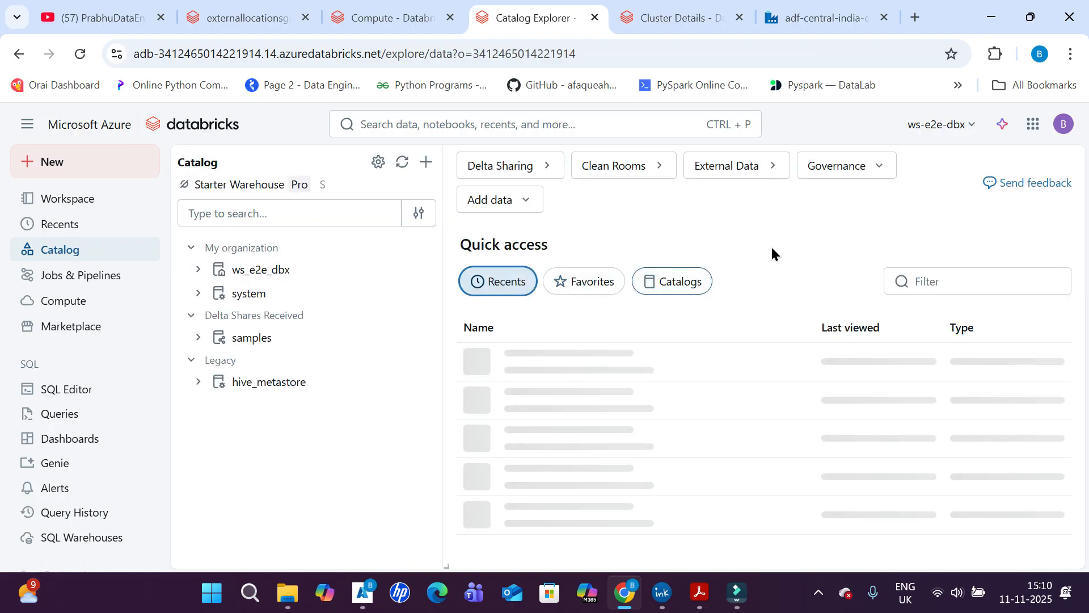
pyautogui.click(707, 170)
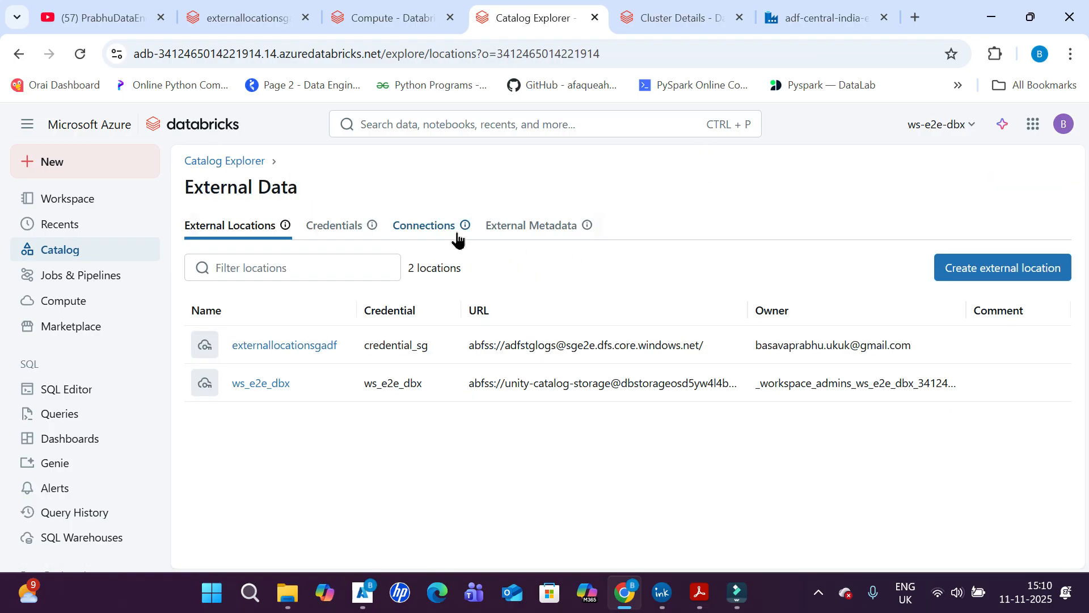
pyautogui.doubleClick(389, 349)
pyautogui.click(276, 350)
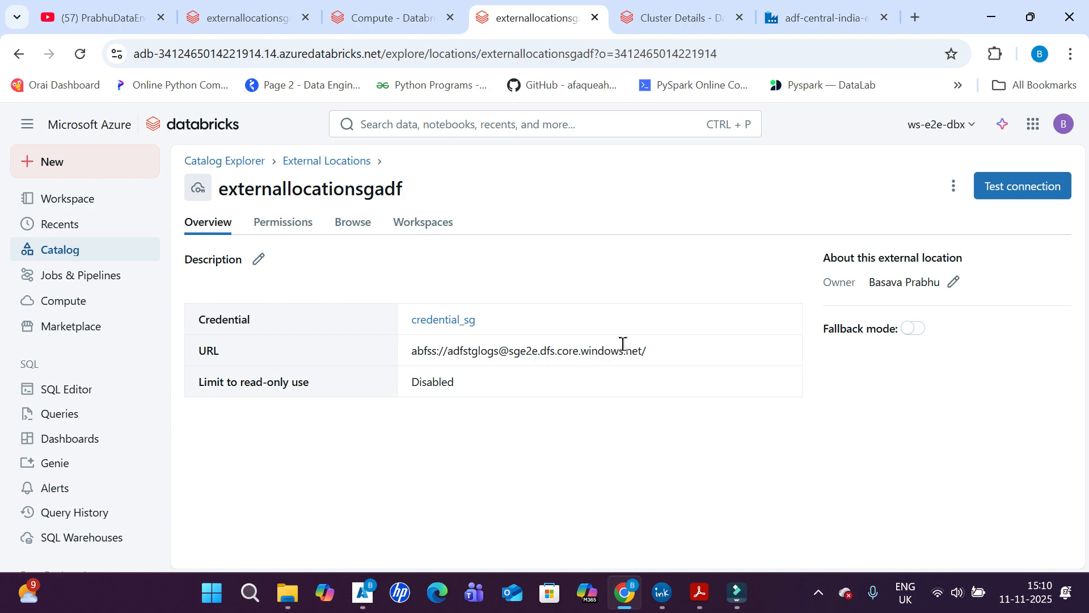
# - Open the externallocationsgadf external location for editing, review its storage type, URL and storage credential, and cancel without updating
pyautogui.click(953, 187)
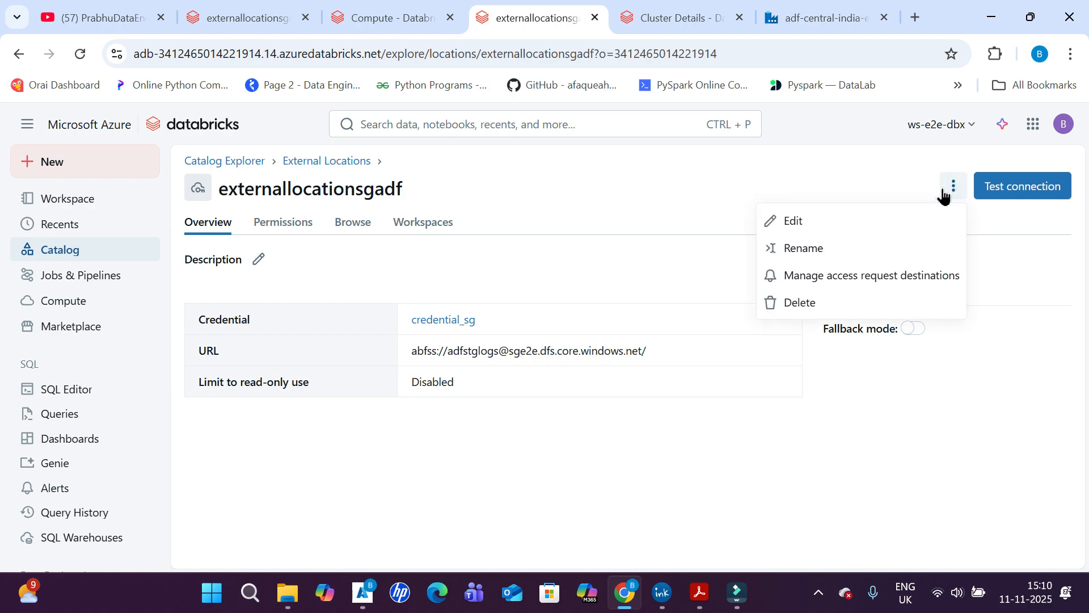
pyautogui.click(791, 225)
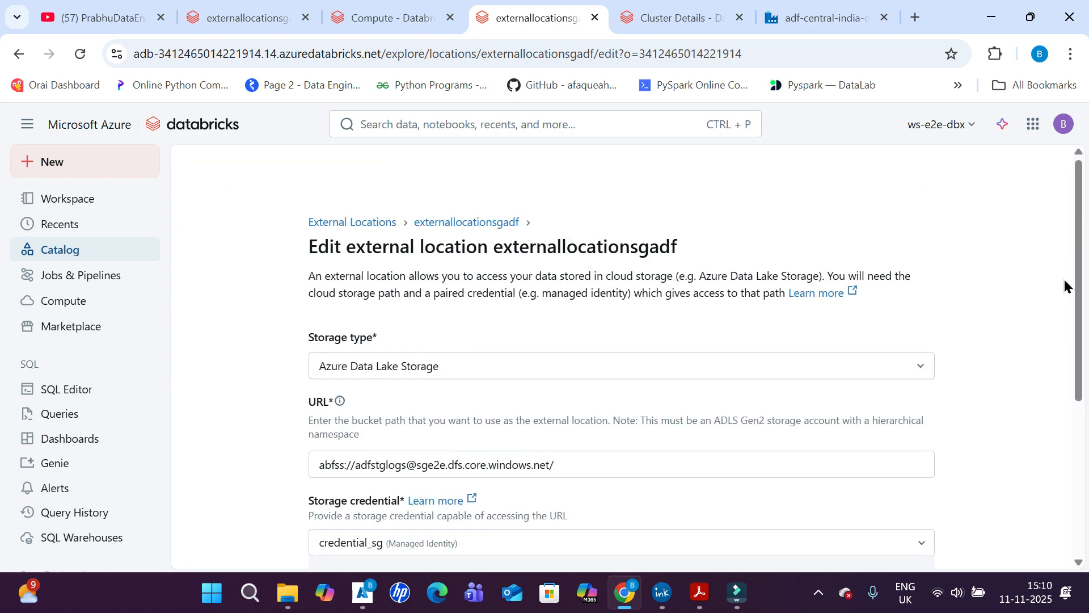
pyautogui.moveTo(1072, 243); pyautogui.dragTo(1072, 357)
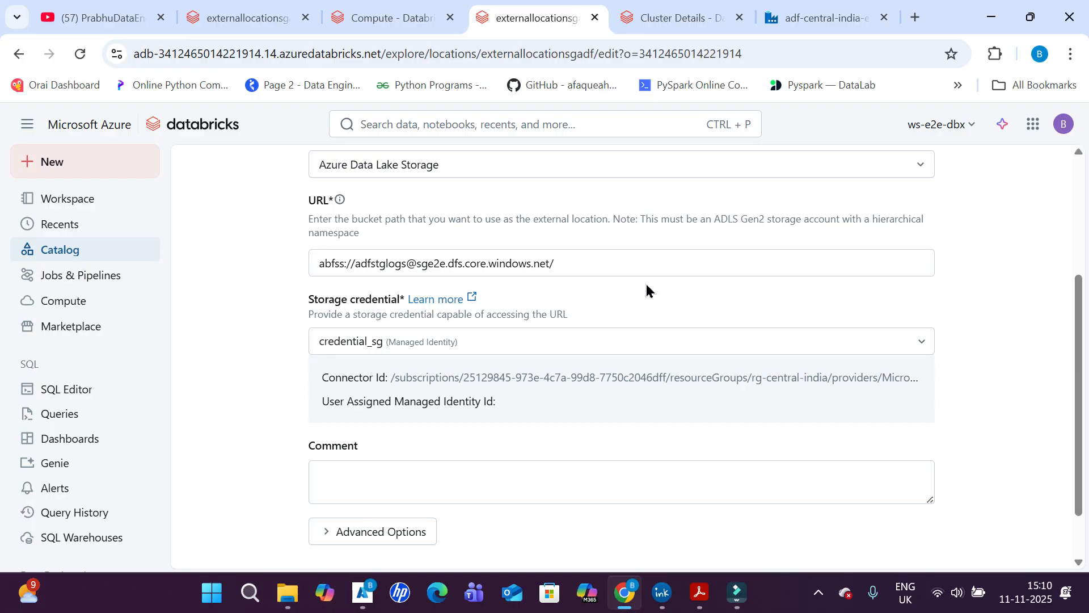
pyautogui.scroll(1, 1049, 350)
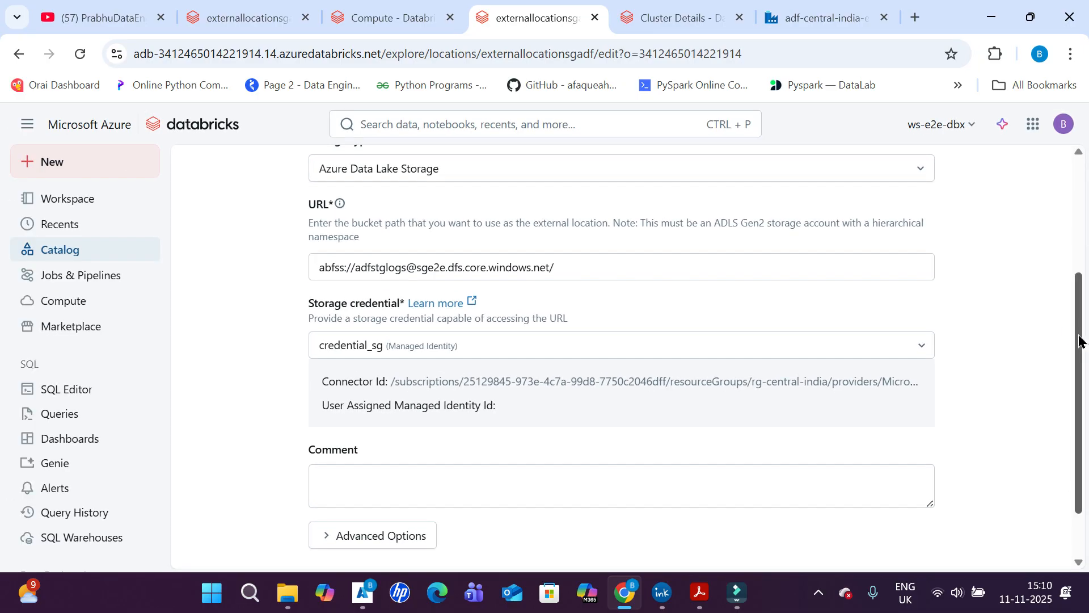
pyautogui.moveTo(1080, 340)
pyautogui.mouseDown()
pyautogui.moveTo(1086, 197)
pyautogui.moveTo(1084, 352)
pyautogui.mouseUp()
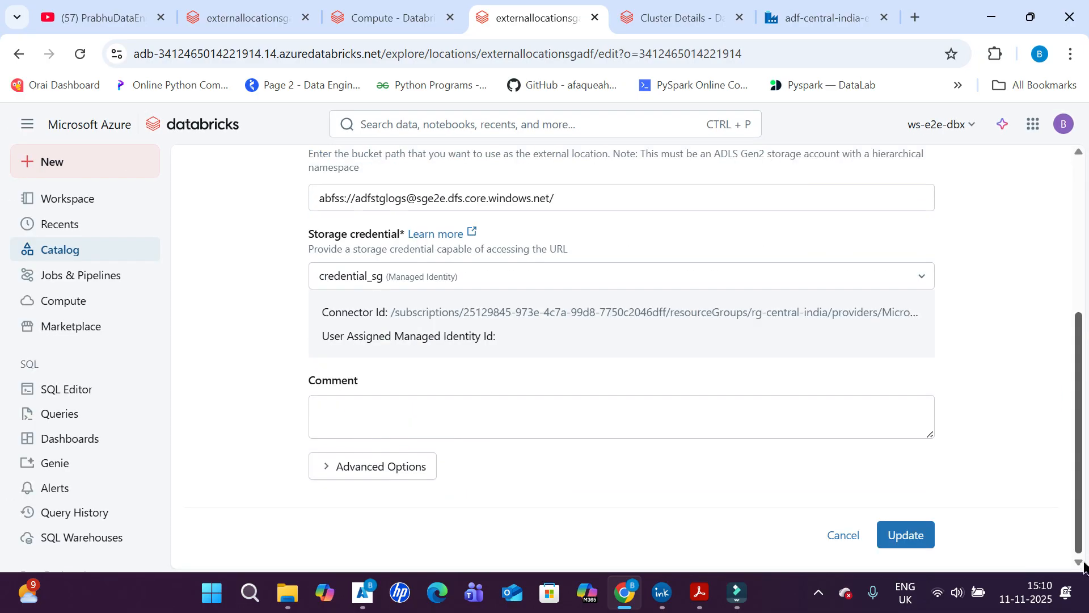
pyautogui.click(843, 534)
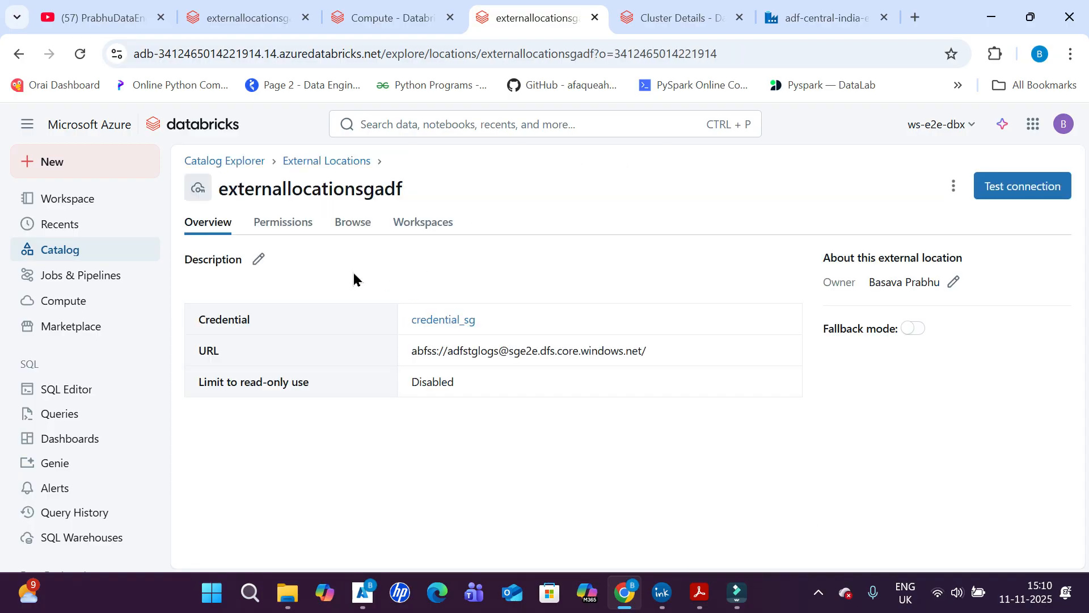
# - View the permissions on externallocationsgadf, consult the diagram in ADF access to ADB.pdf in Acrobat, and return to Databricks
pyautogui.click(301, 230)
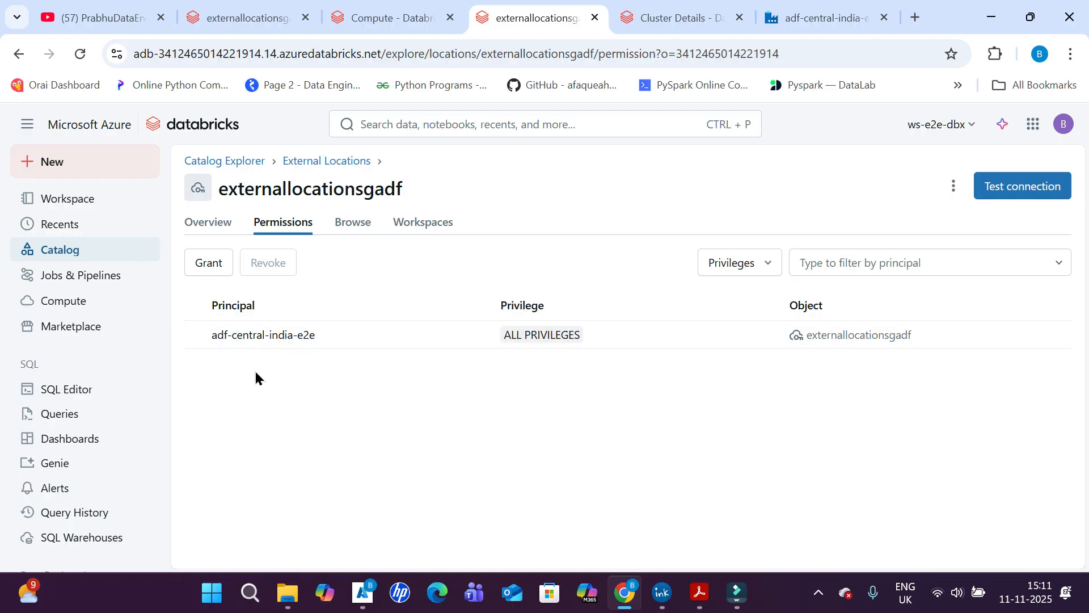
pyautogui.click(700, 592)
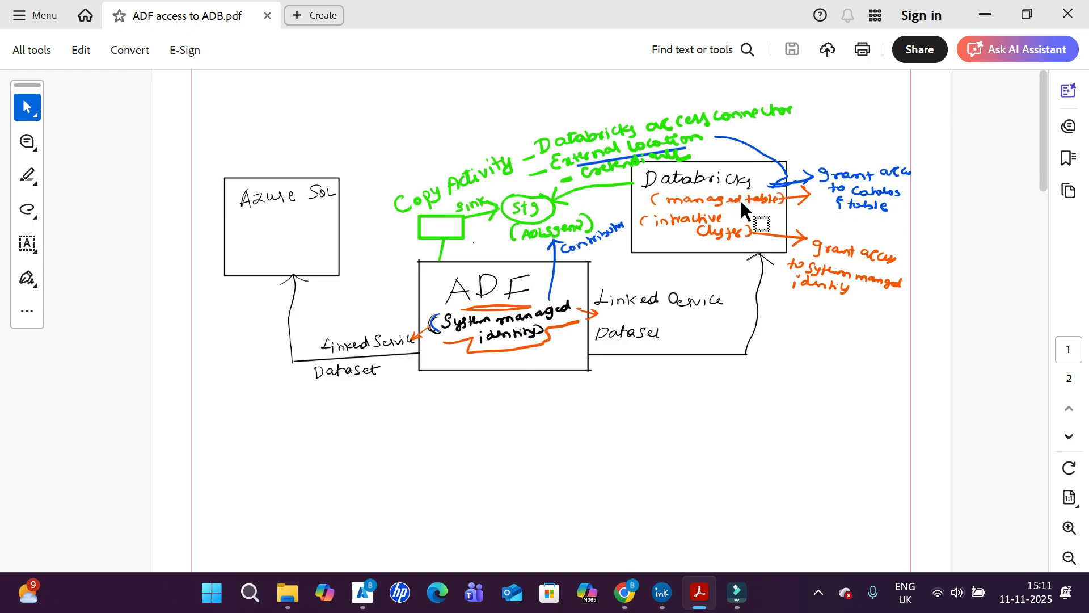
pyautogui.hotkey('alt', 'Tab')
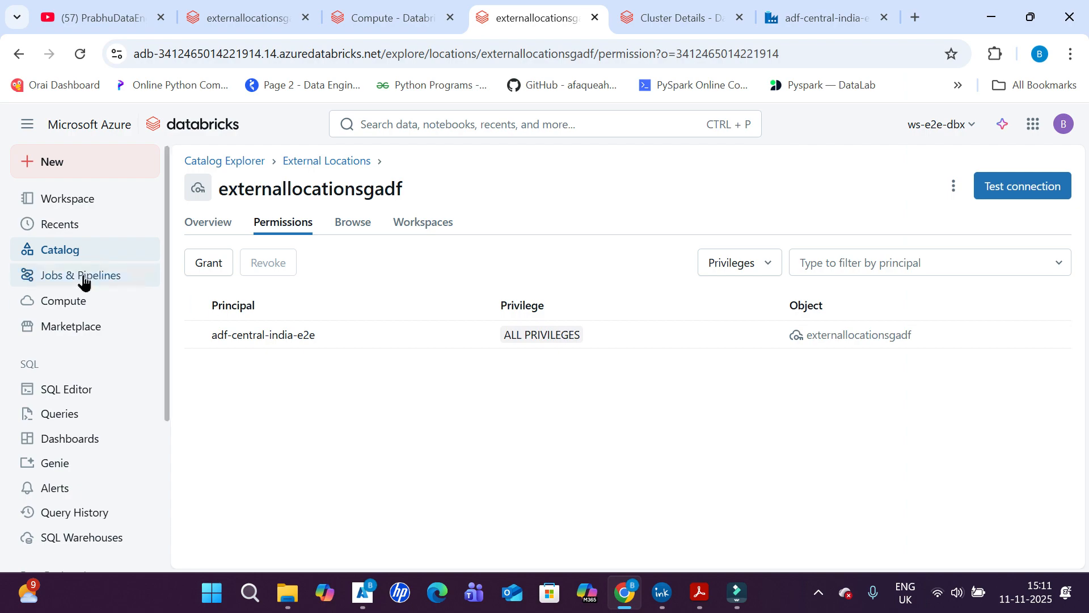
# - Open the ws_e2e_dbx catalog and review the permissions granted on it
pyautogui.click(54, 254)
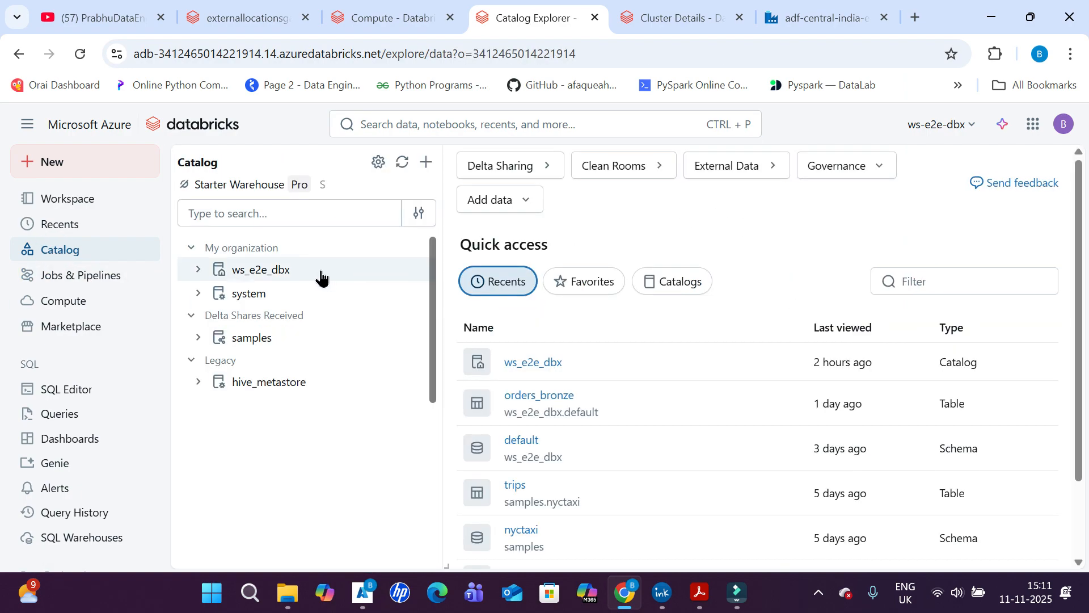
pyautogui.click(302, 272)
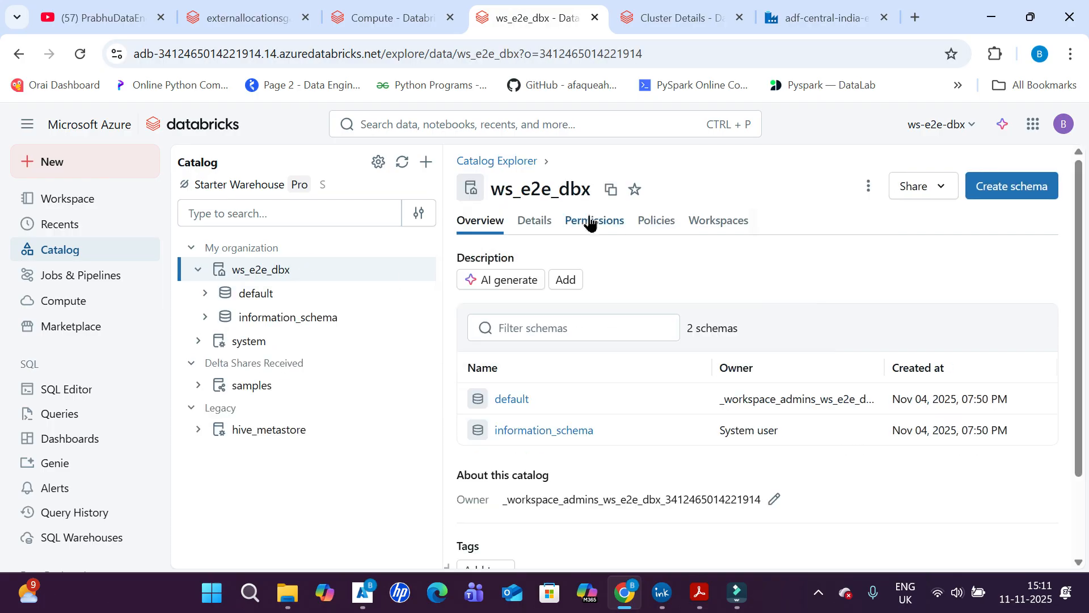
pyautogui.click(590, 223)
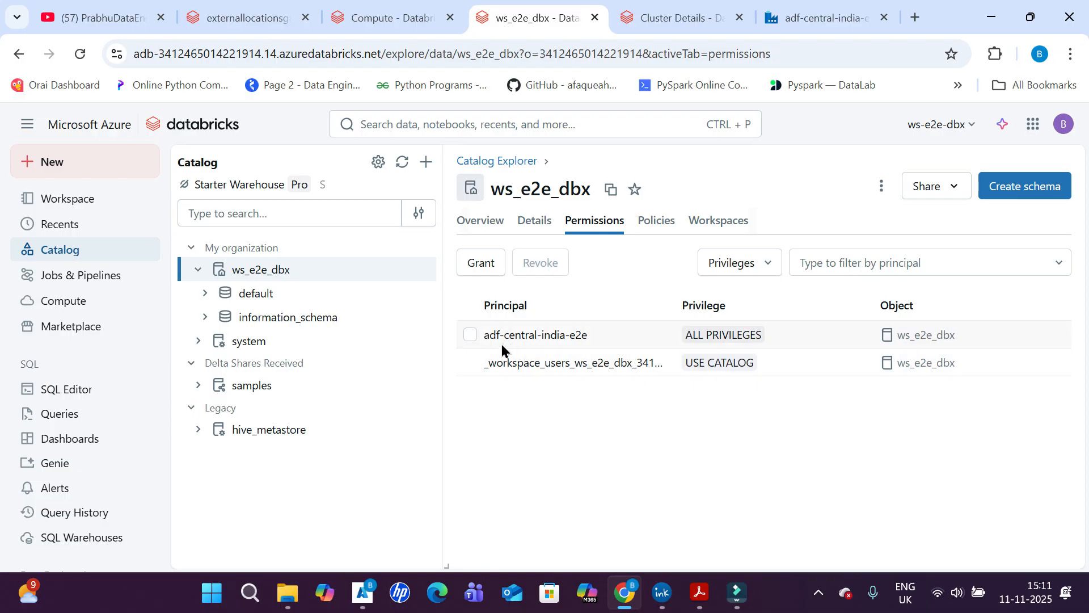
# - Review the permissions of the catalog's default schema, open its orders_bronze table, and switch back to the access diagram in Acrobat
pyautogui.click(255, 295)
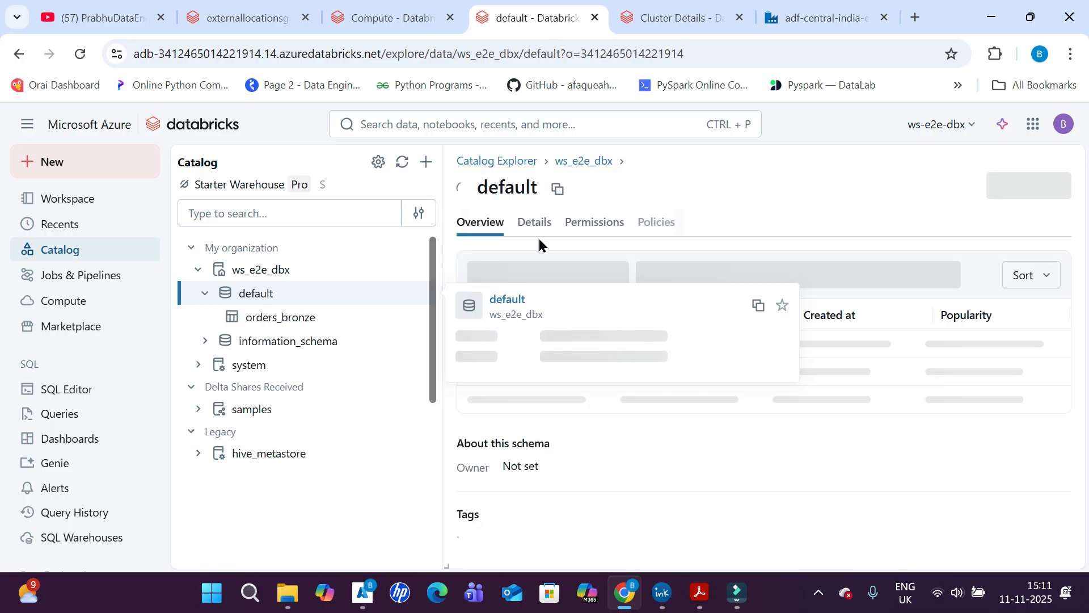
pyautogui.click(610, 223)
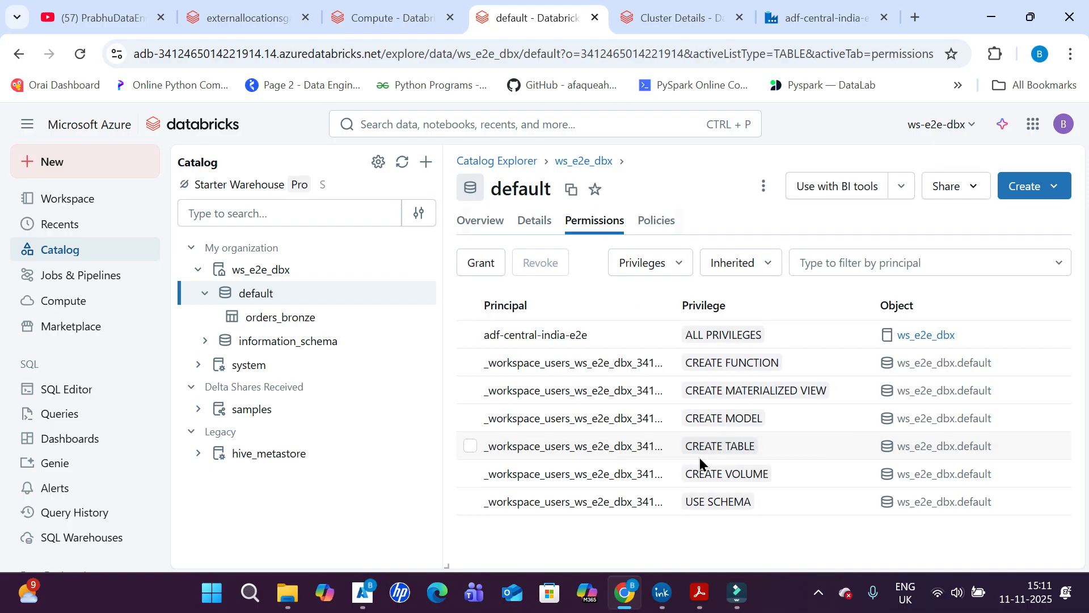
pyautogui.click(313, 323)
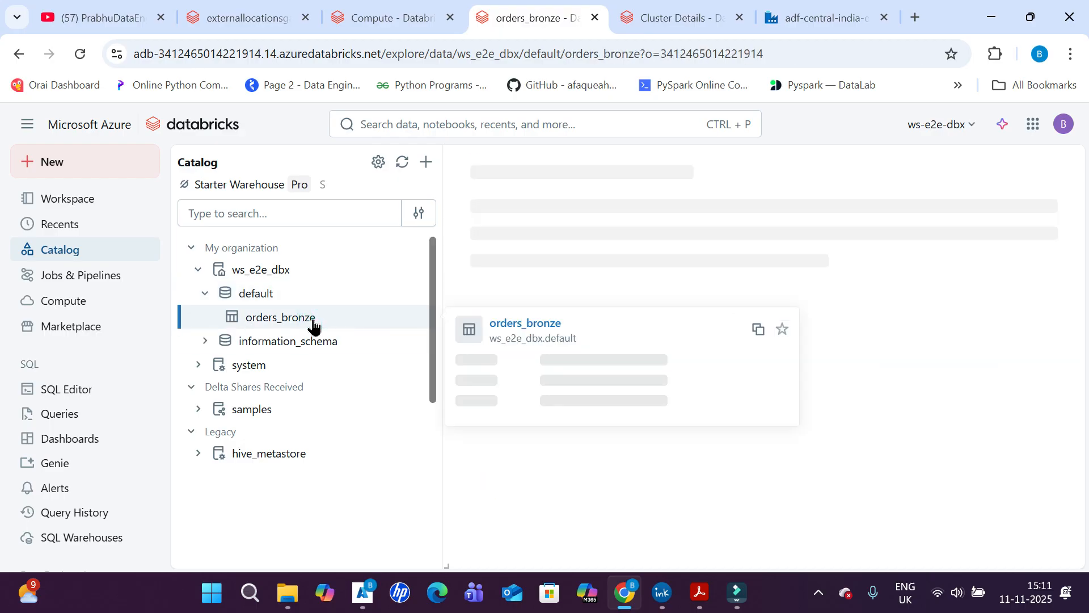
pyautogui.hotkey('alt', 'Tab')
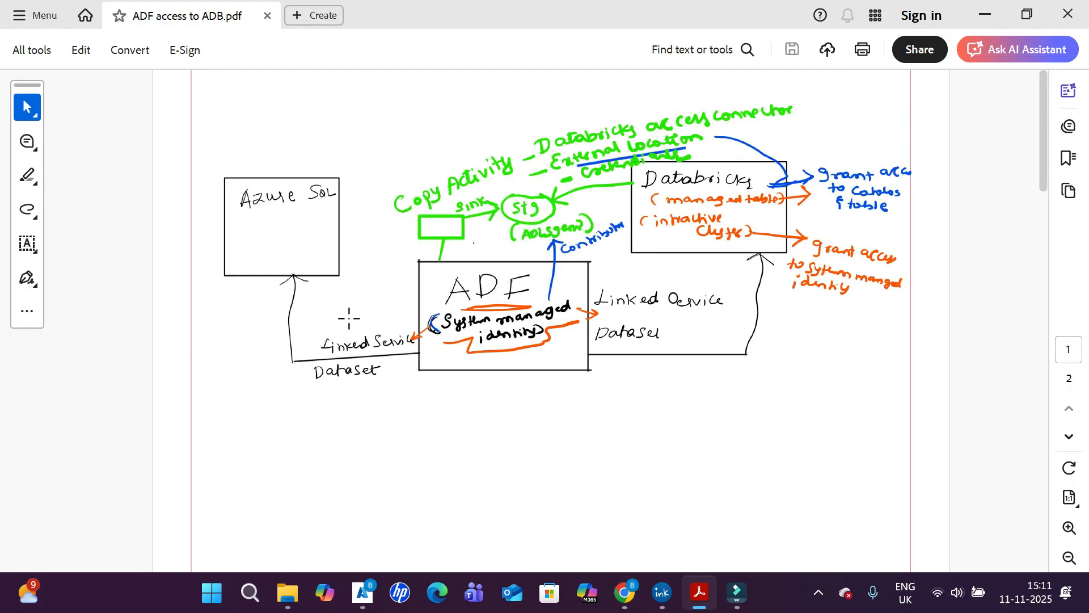